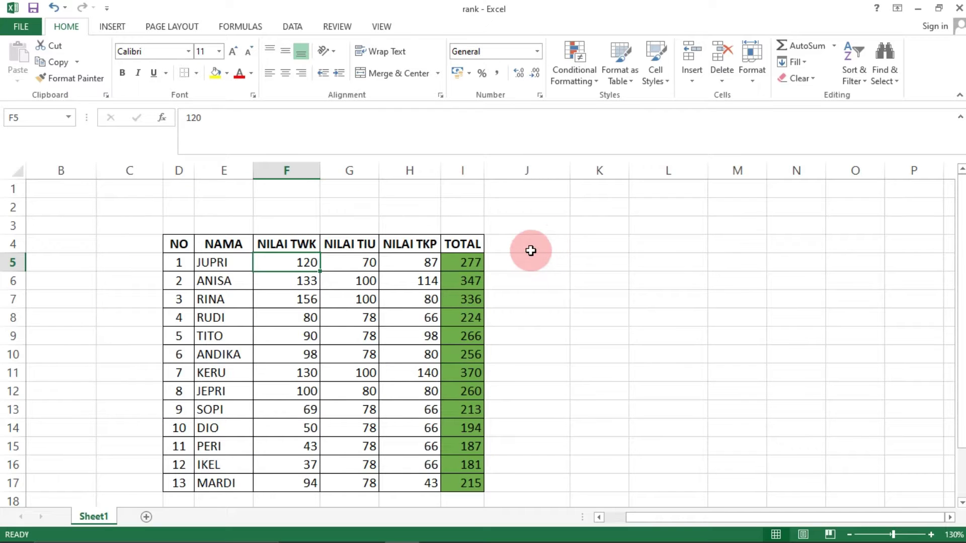
mouse_move(956, 227)
left_mouse_down()
mouse_move(956, 272)
mouse_move(961, 226)
left_mouse_up()
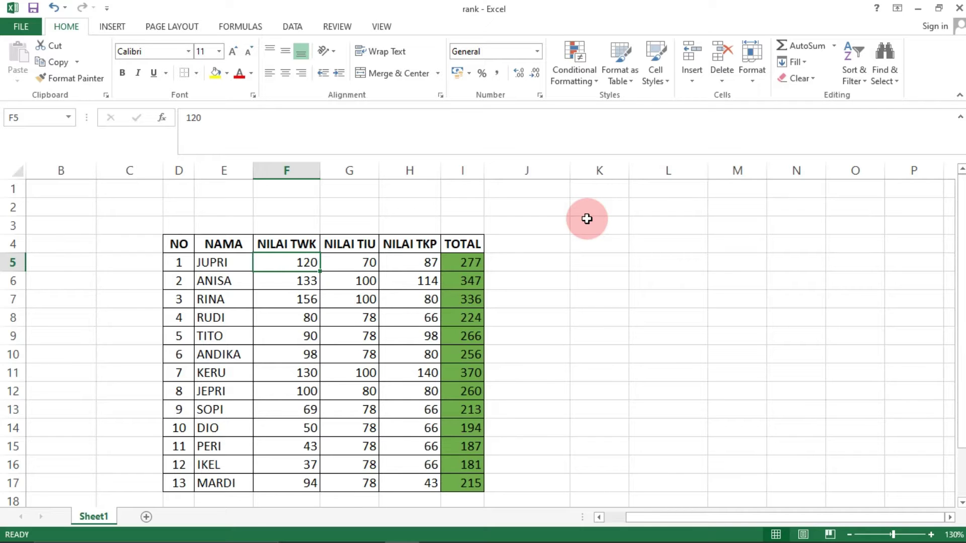
- Enter the headings "a" in cell K3 and "b" in cell L3
left_click(596, 279)
left_click(600, 230)
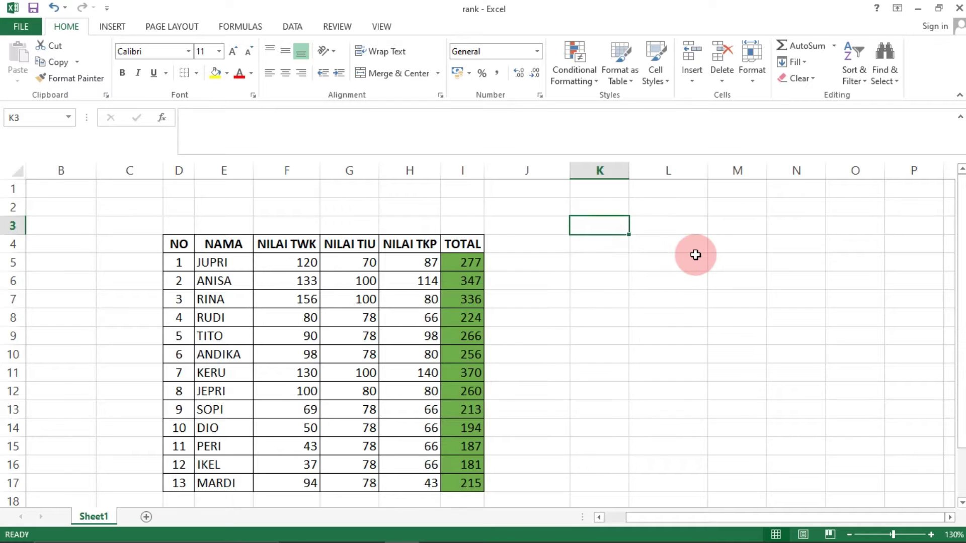
type("a")
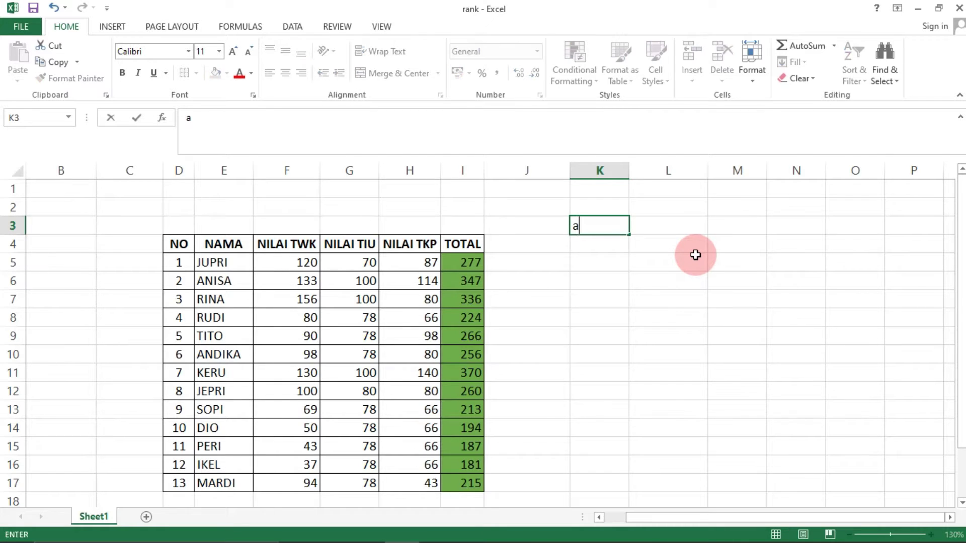
key("Tab")
type("b")
key("Return")
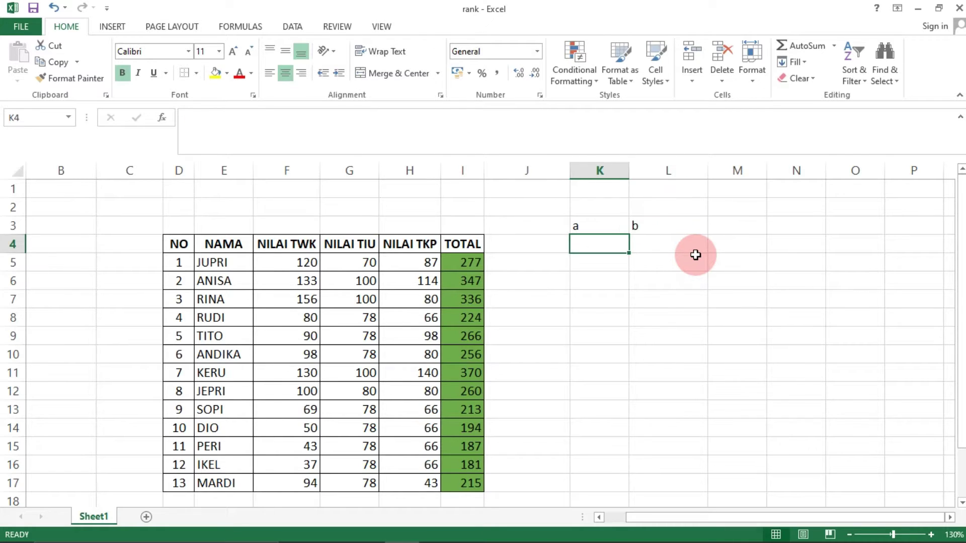
- Enter "benar" in K4 and L4, and add the heading "hasil" in M3 with "benar" beneath it
type("benar")
key("Tab")
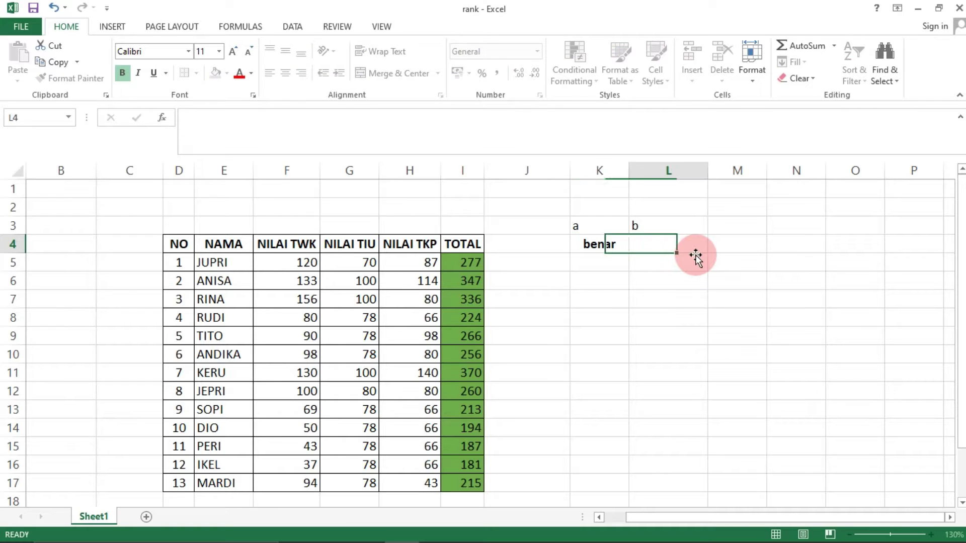
type("benar")
key("Tab")
key("Up")
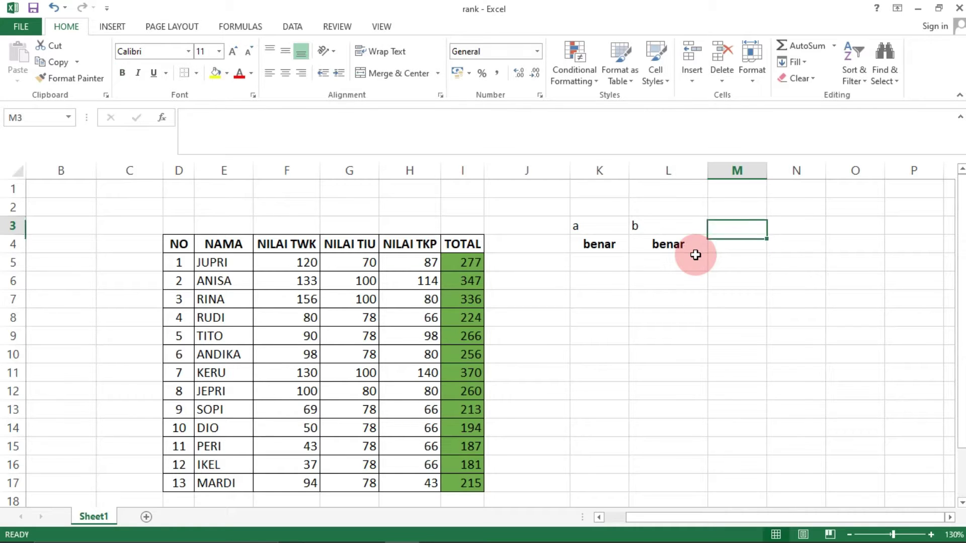
type("hasil")
key("Return")
type("benar")
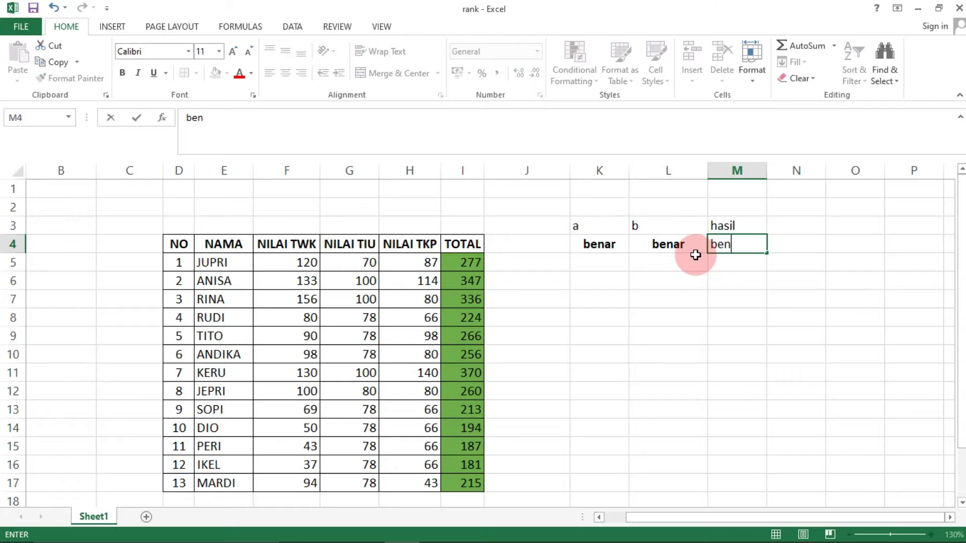
key("Return")
- Fill the next row, K5 to M5, with "salah", "benar" and "salah"
key("Left")
key("Left")
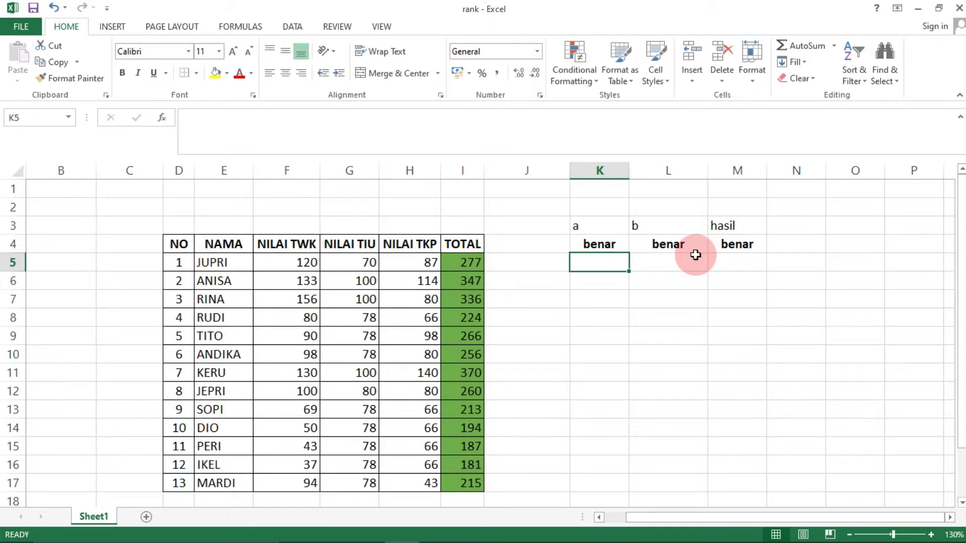
type("salah")
key("Tab")
type("benar")
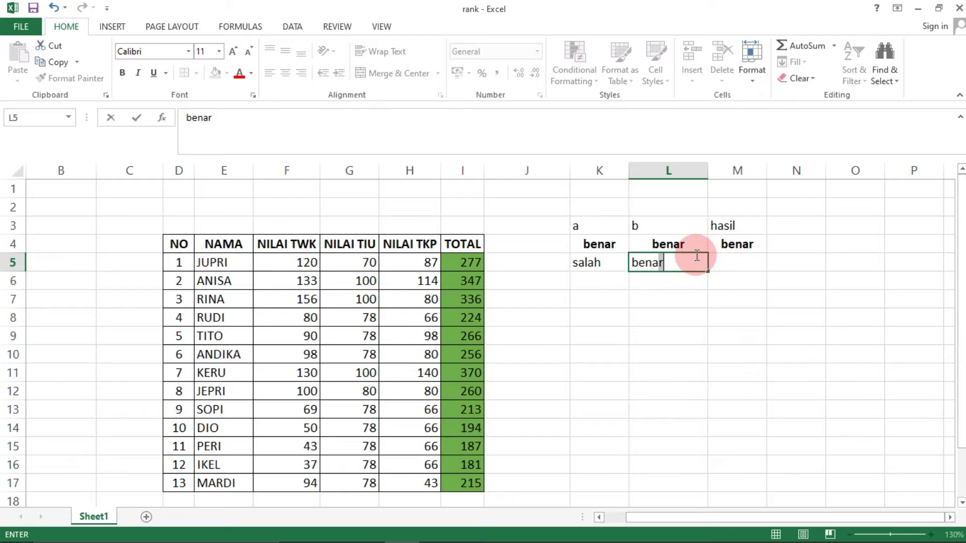
key("Tab")
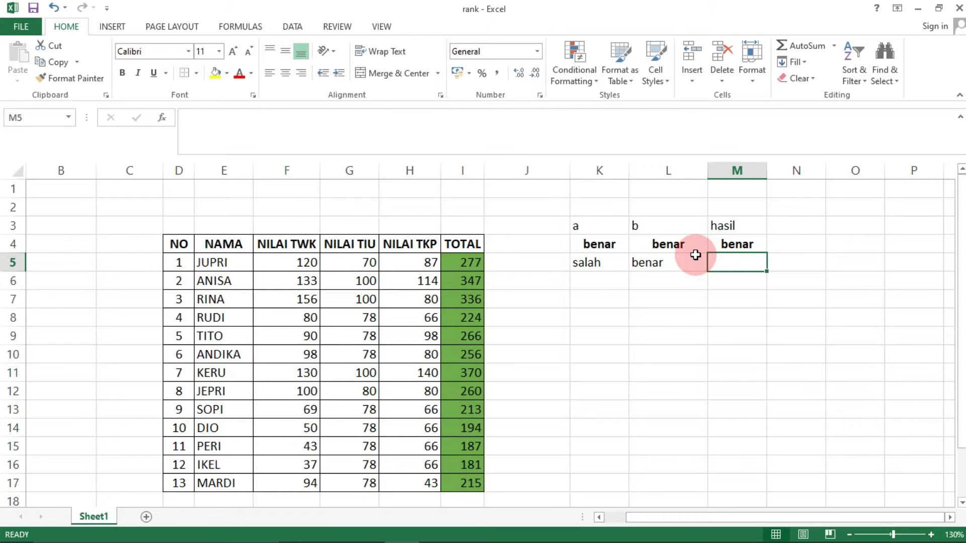
type("salah")
key("Return")
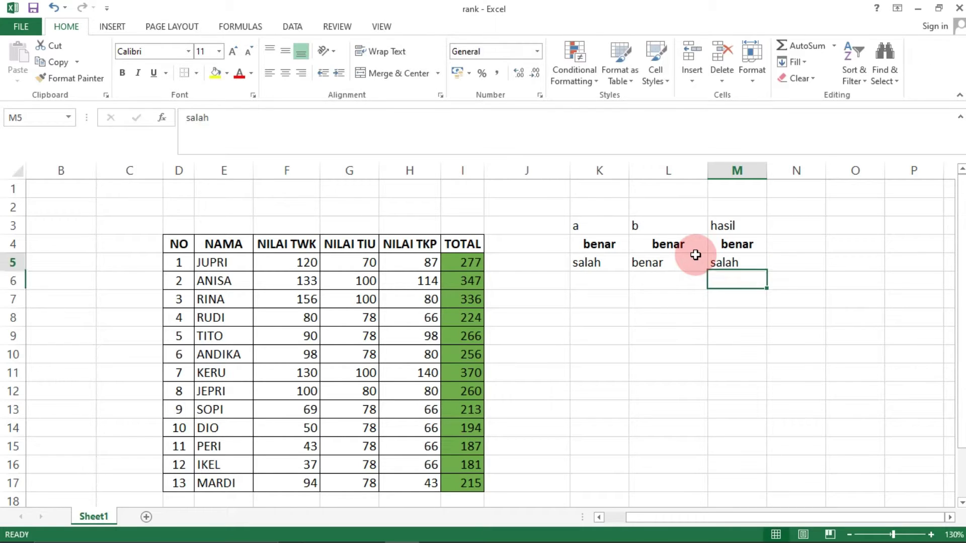
- Merge and center K2:M2 above the small logic table and enter the title "and"
key("Up")
key("Up")
key("Up")
key("Up")
key("shift+Left")
key("shift+Left")
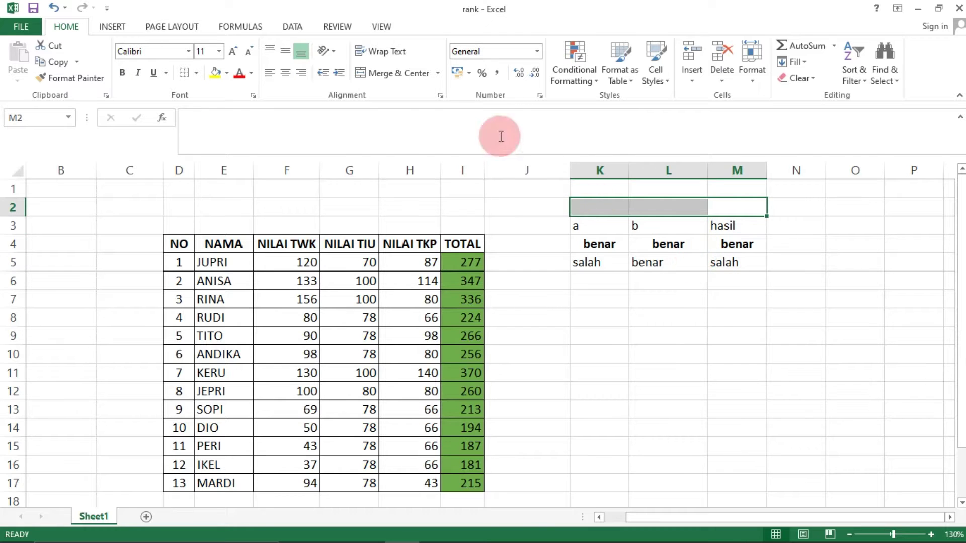
left_click(397, 73)
type("ad")
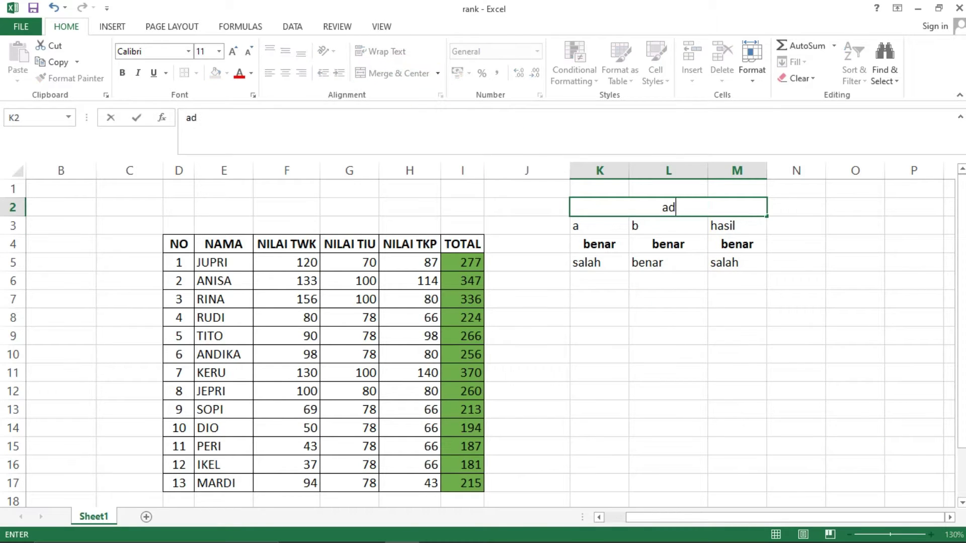
key("BackSpace")
type("nd")
key("Right")
key("Right")
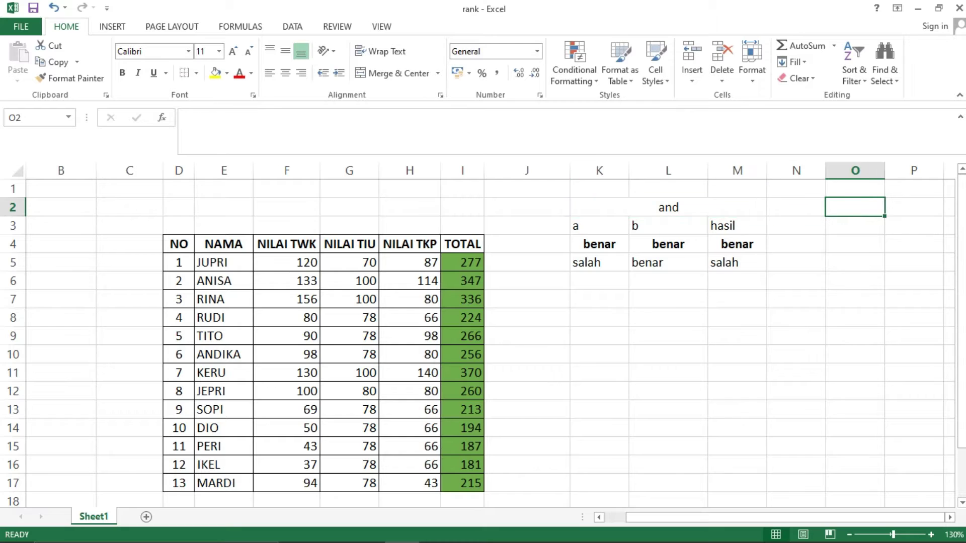
- Change the title of the small logic table in K2 to "or"
left_click(788, 298)
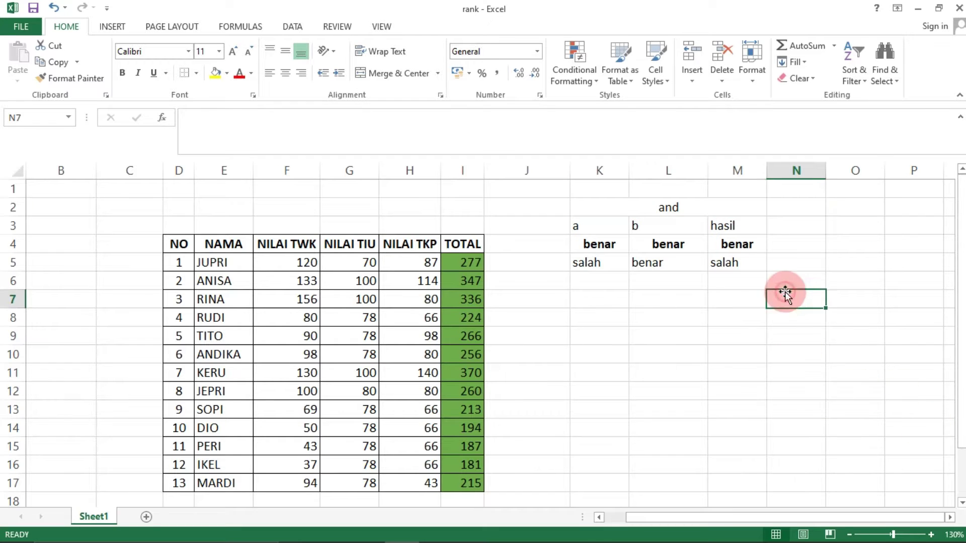
left_click(681, 205)
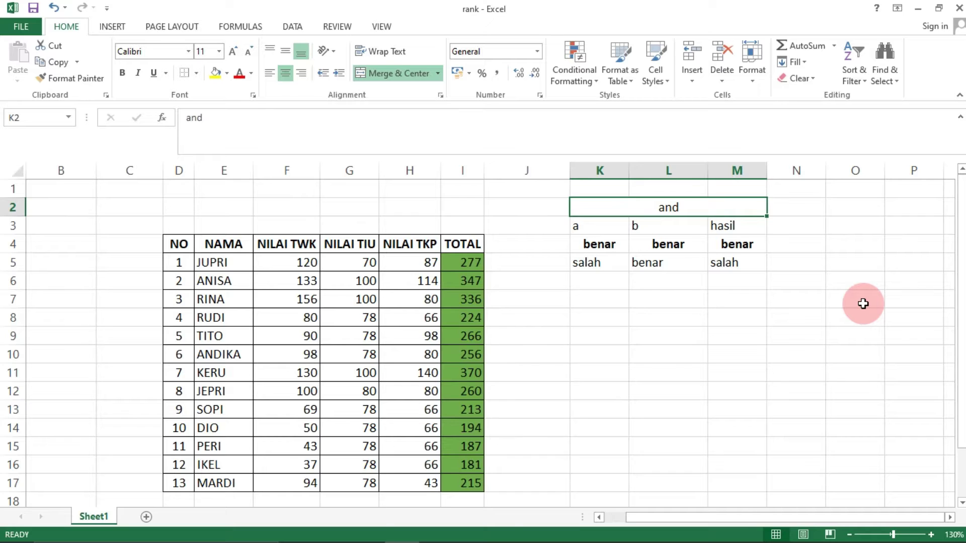
type("or")
key("Return")
key("Return")
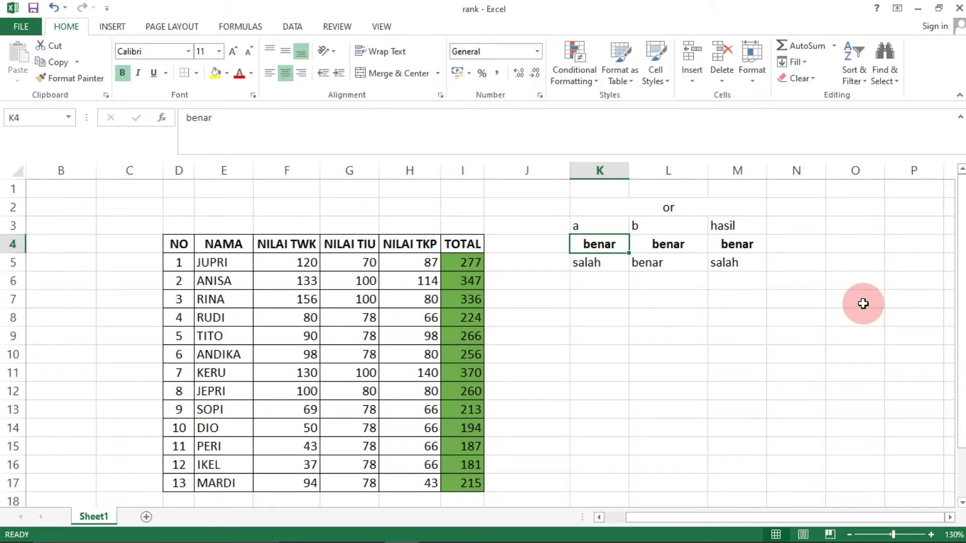
- Set the "hasil" value in M5 to "benar" for the "or" case
key("Return")
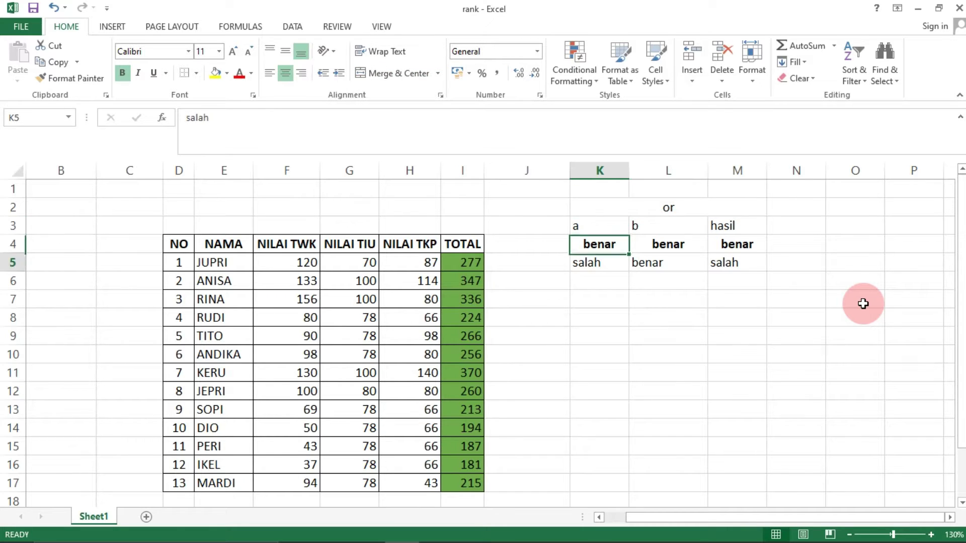
key("Right")
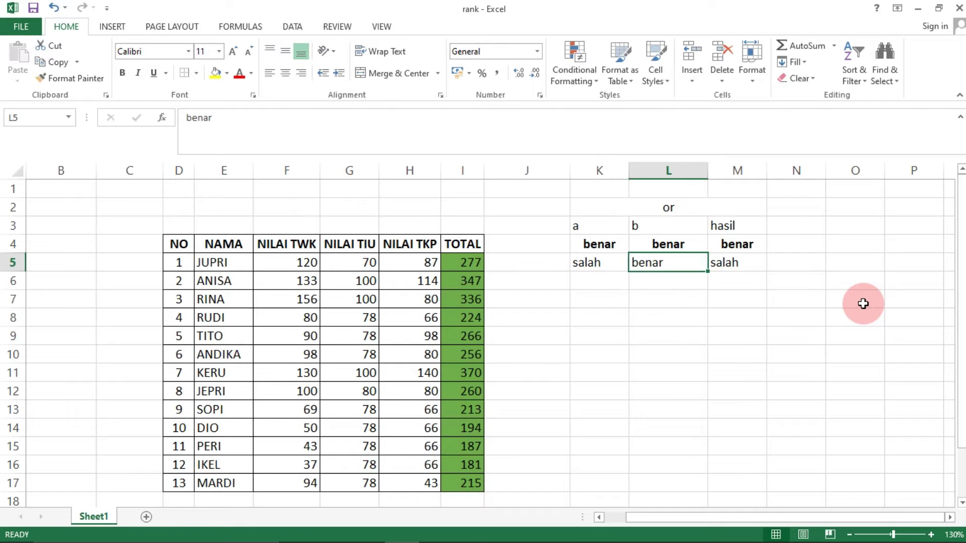
key("Right")
type("benar")
key("Return")
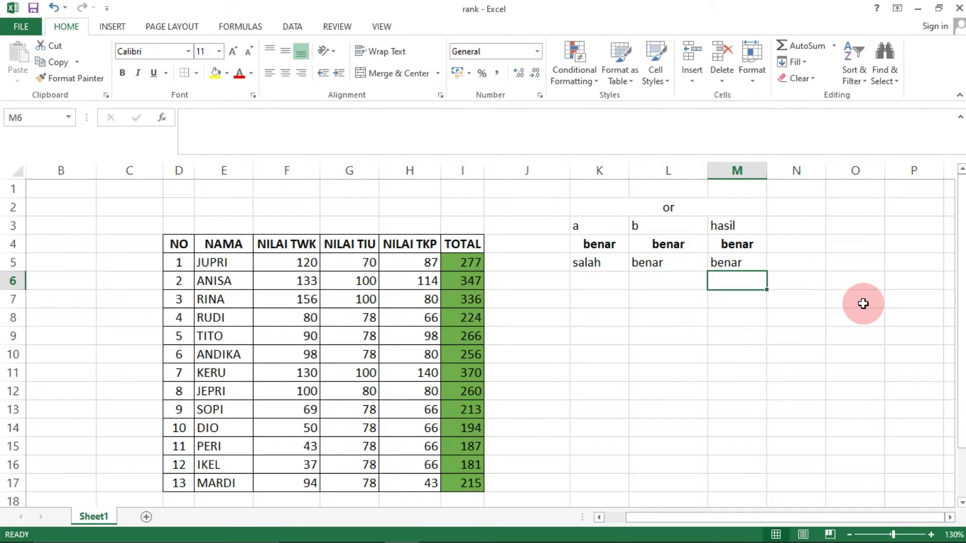
- Add a third row in K6 to M6 with "salahh", "salah" and "salah"
key("Left")
key("Left")
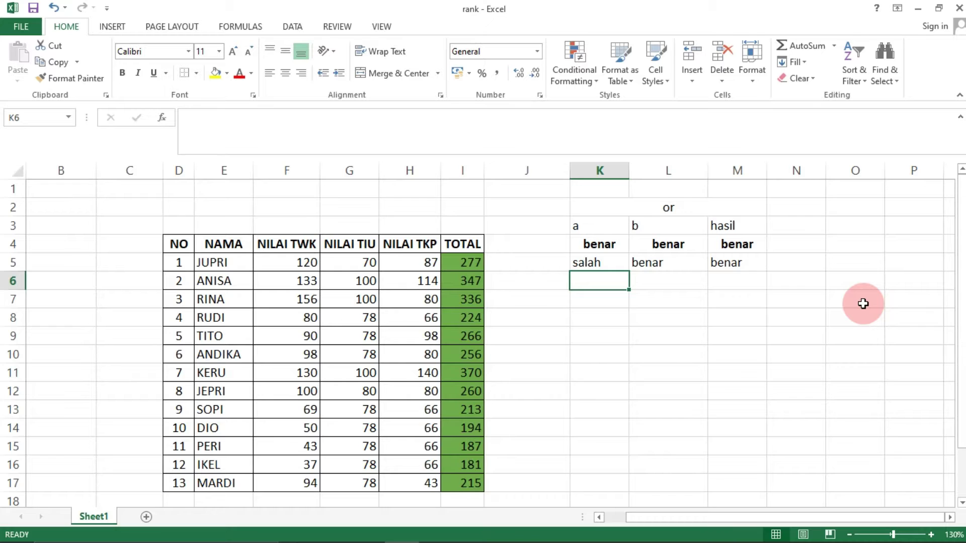
type("salahh")
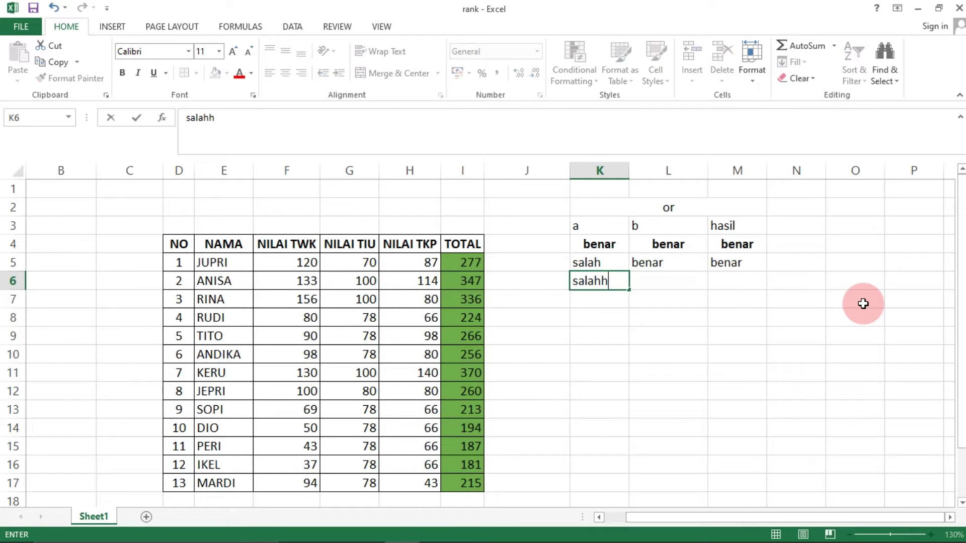
key("Right")
type("salah")
key("Right")
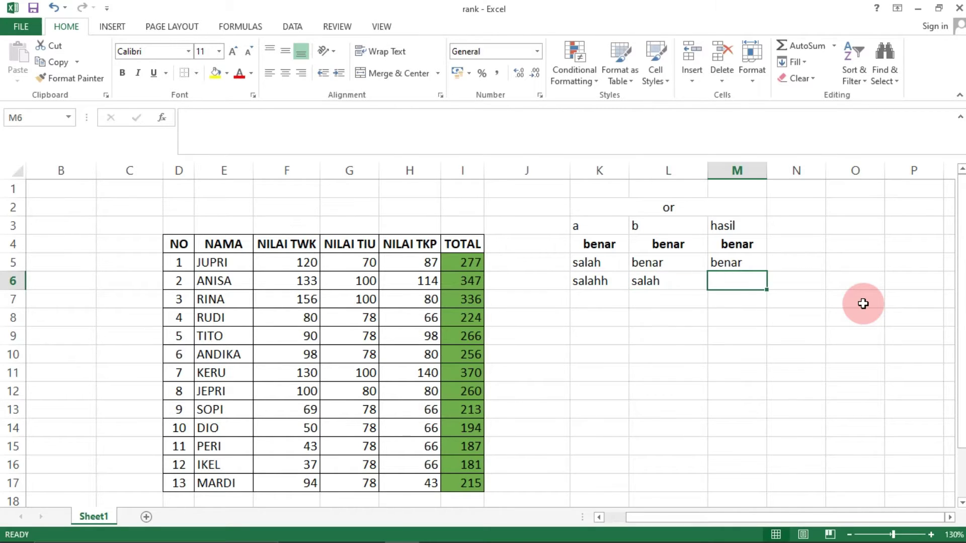
type("salah")
left_click(820, 315)
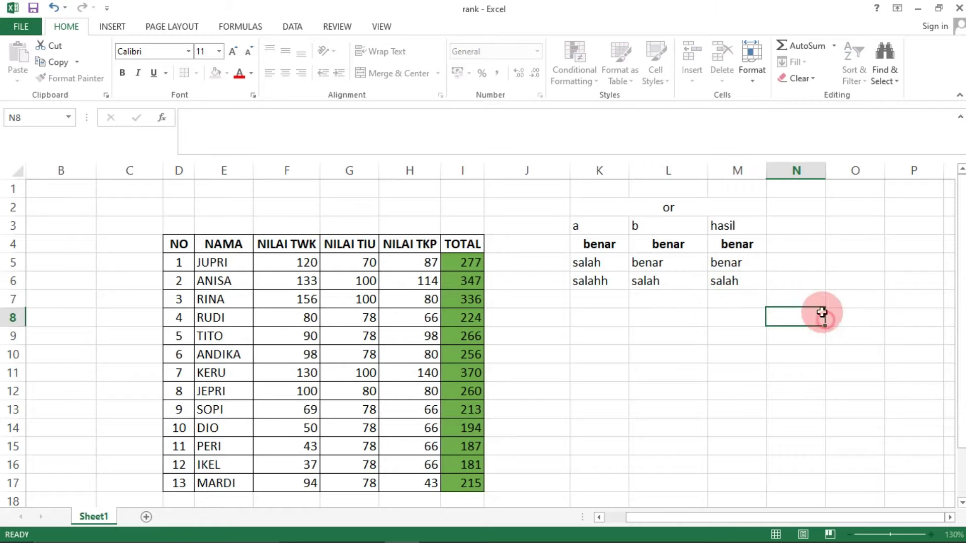
- Clear the contents of the small logic table in K2:M6
left_click_drag(633, 206, 737, 305)
key("Delete")
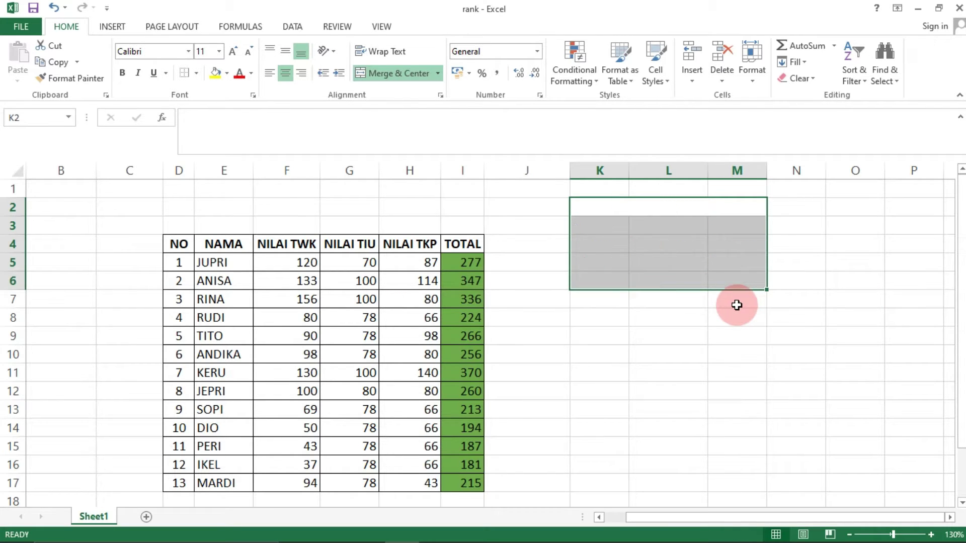
left_click(668, 222)
- Apply all borders to the merged cell K2:M2
left_click_drag(600, 204, 735, 209)
left_click(390, 73)
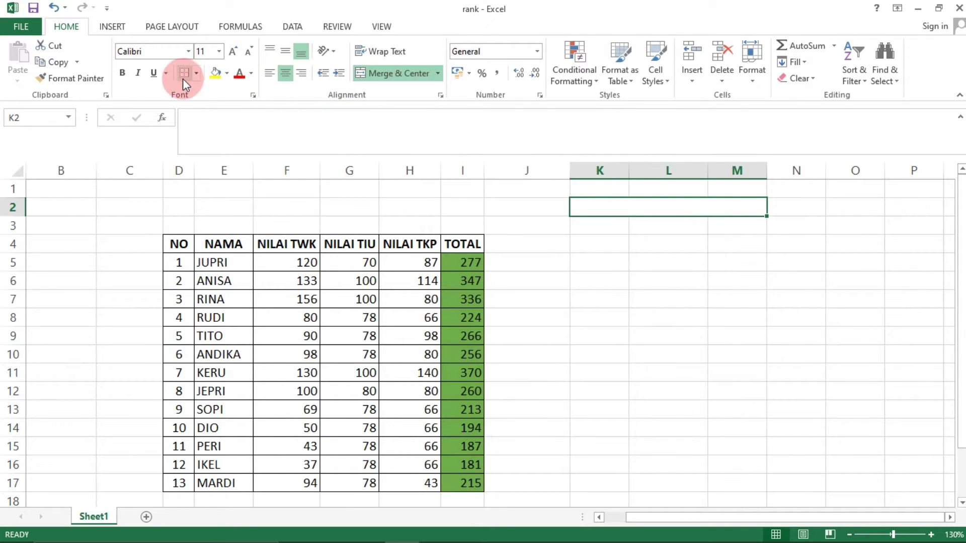
left_click(196, 73)
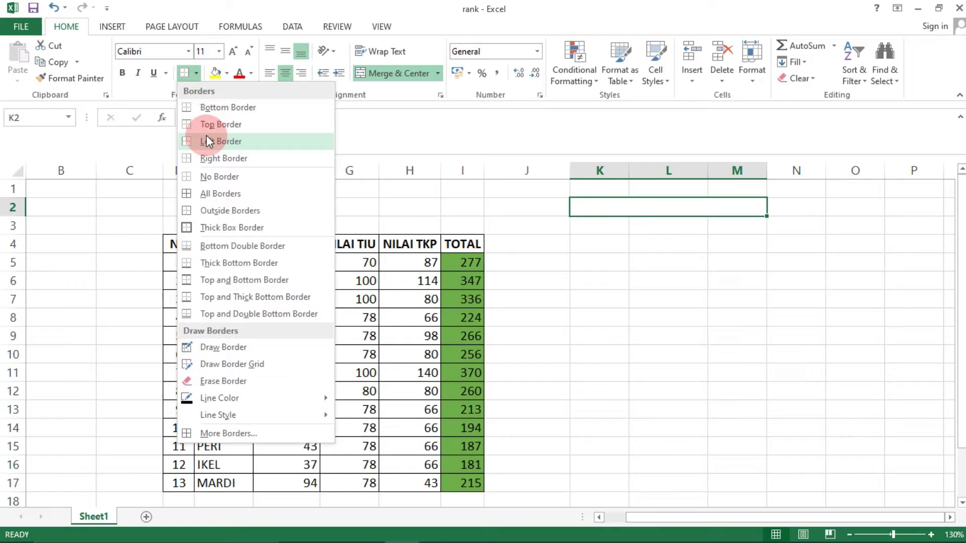
left_click(204, 196)
left_click(647, 322)
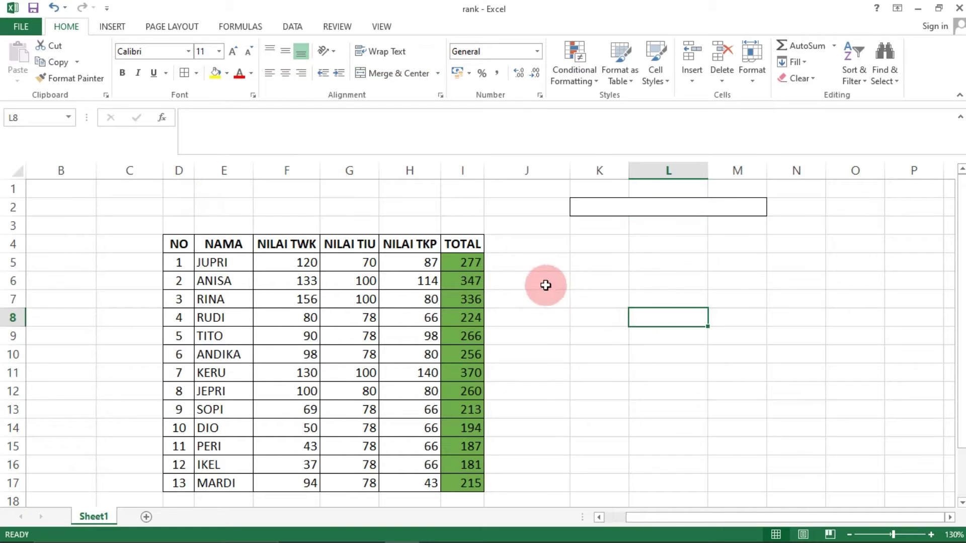
- Unmerge the bordered cell K2:M2
left_click(607, 261)
left_click(634, 208)
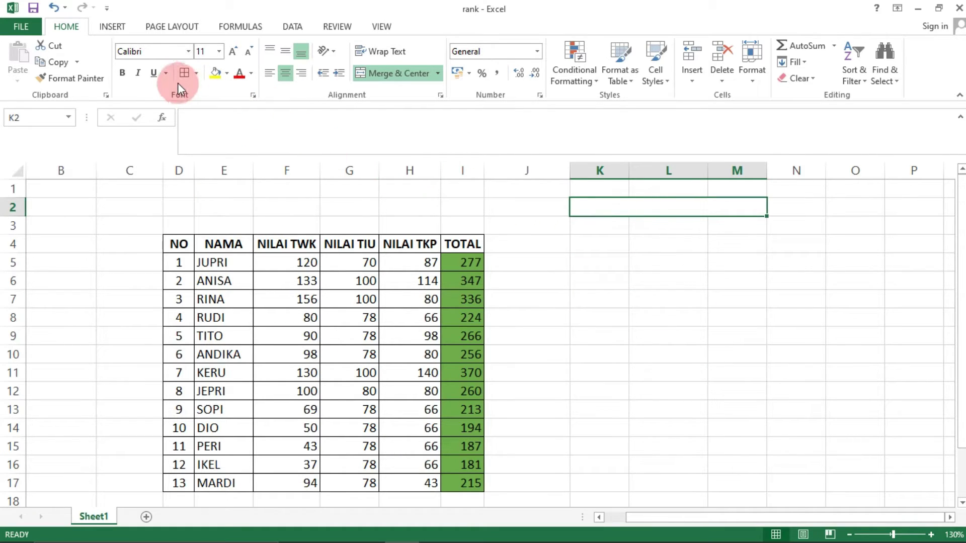
left_click(409, 74)
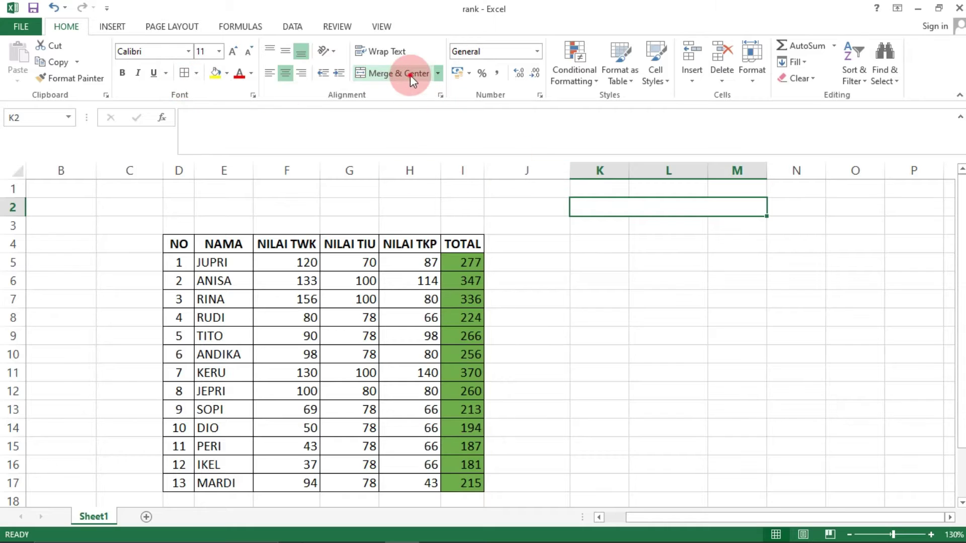
left_click(532, 171)
left_click(761, 356)
- Remove all borders from the range K1:M2
left_click_drag(595, 207, 726, 194)
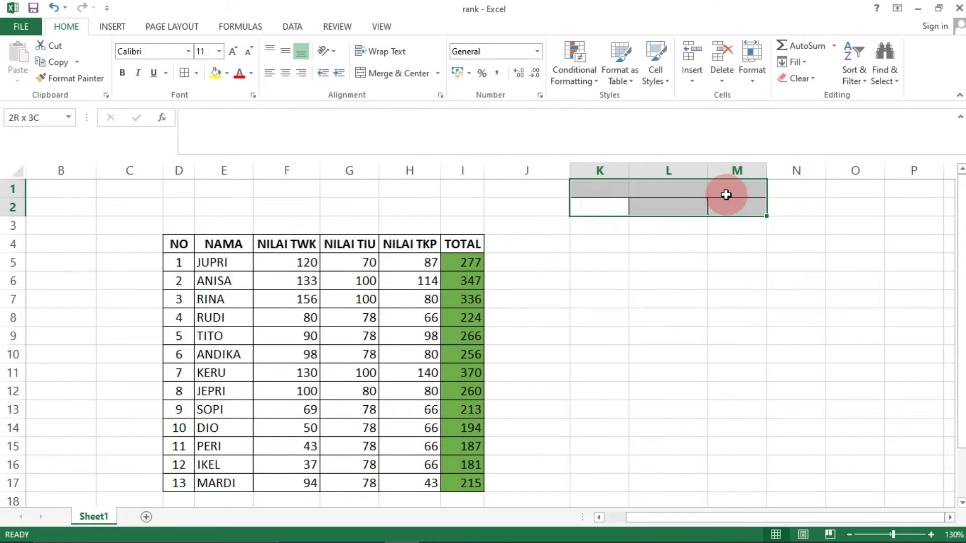
left_click(198, 76)
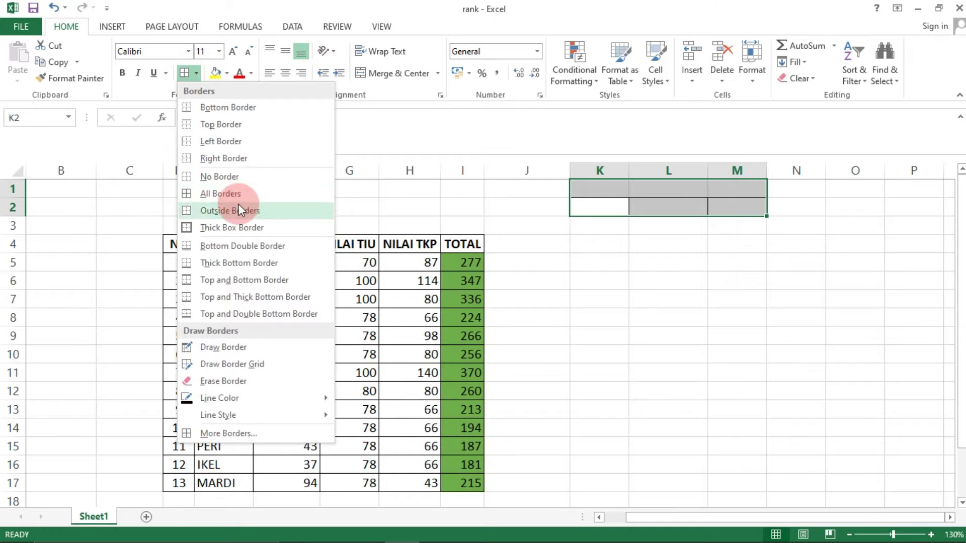
left_click(237, 176)
left_click(597, 313)
- Review the NILAI TWK, NILAI TIU and NILAI TKP scores in the first data row
scroll(659, 317, "down", 1)
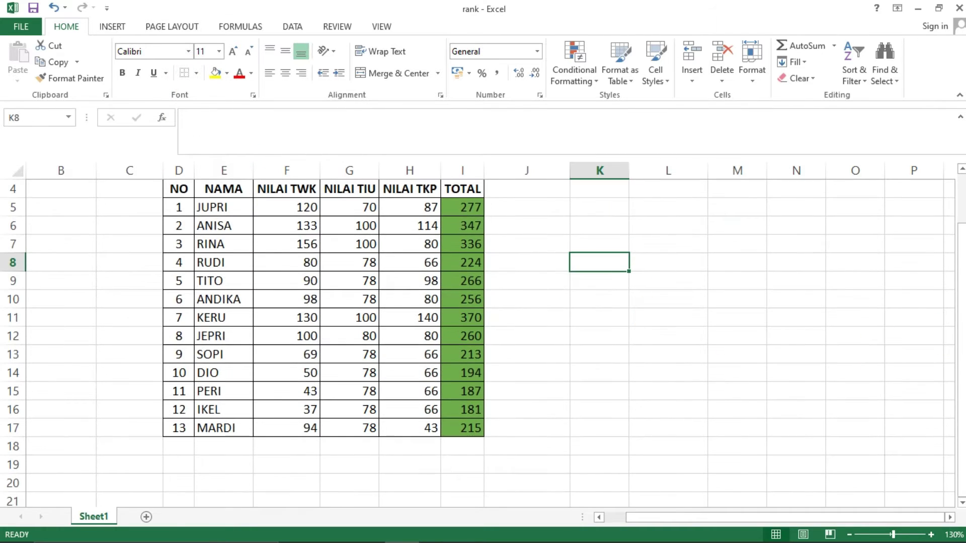
left_click_drag(959, 284, 959, 279)
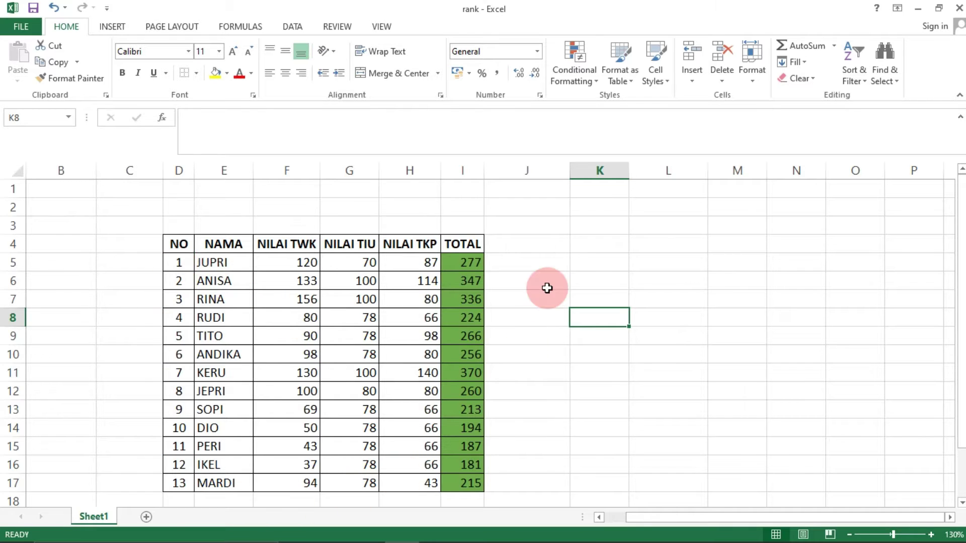
left_click(513, 244)
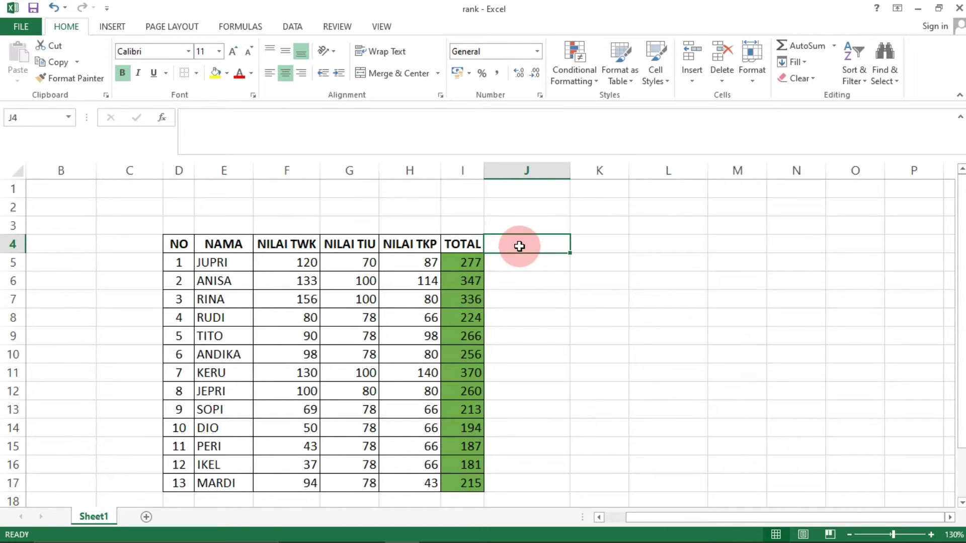
left_click(294, 263)
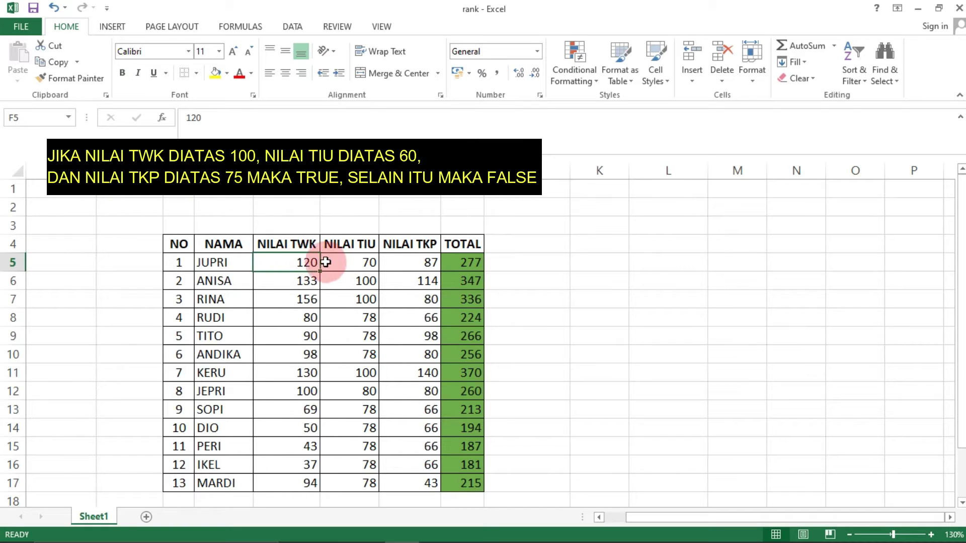
left_click(354, 264)
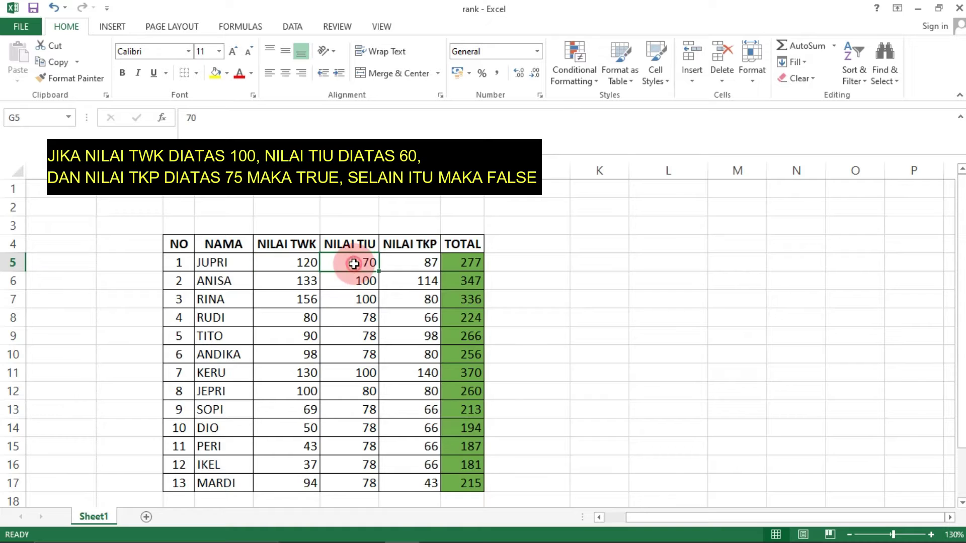
left_click(416, 266)
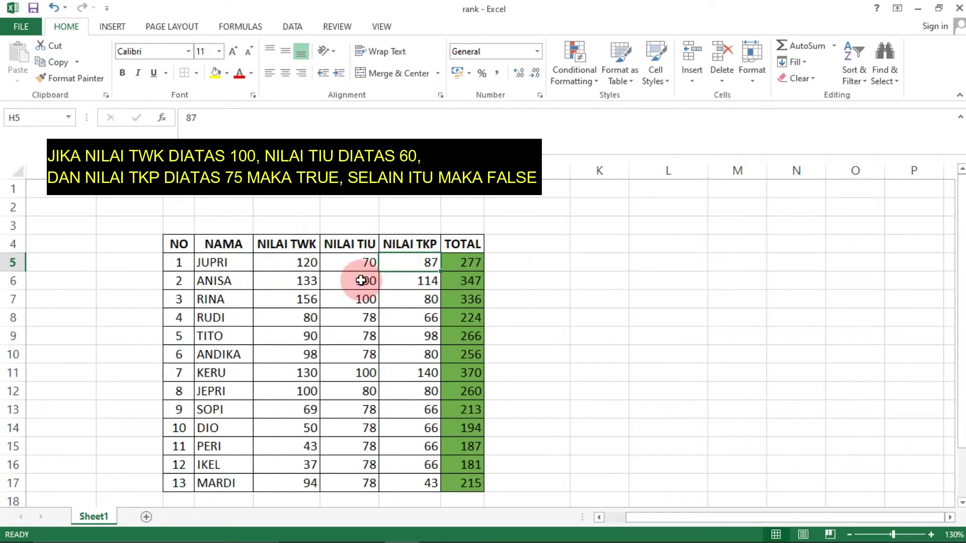
left_click(520, 262)
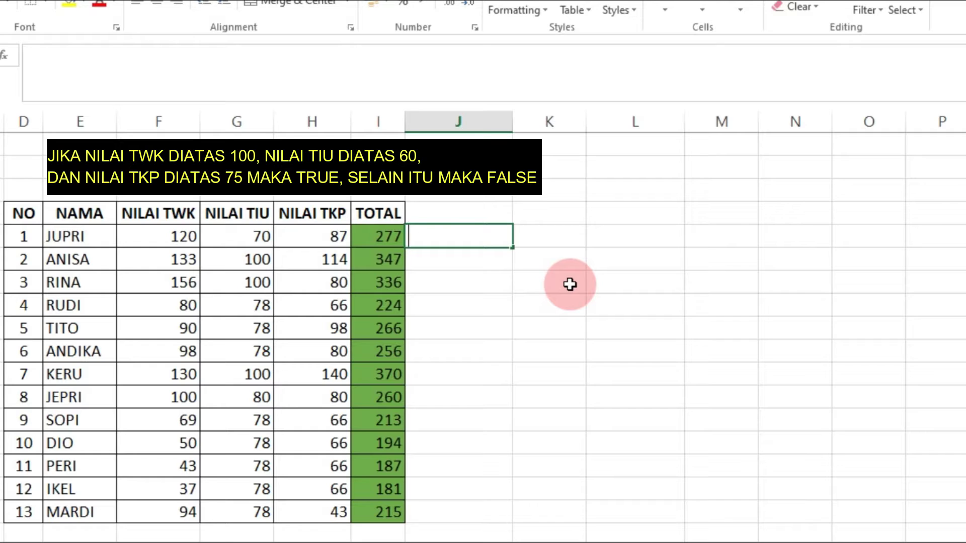
type("=")
left_click(522, 286)
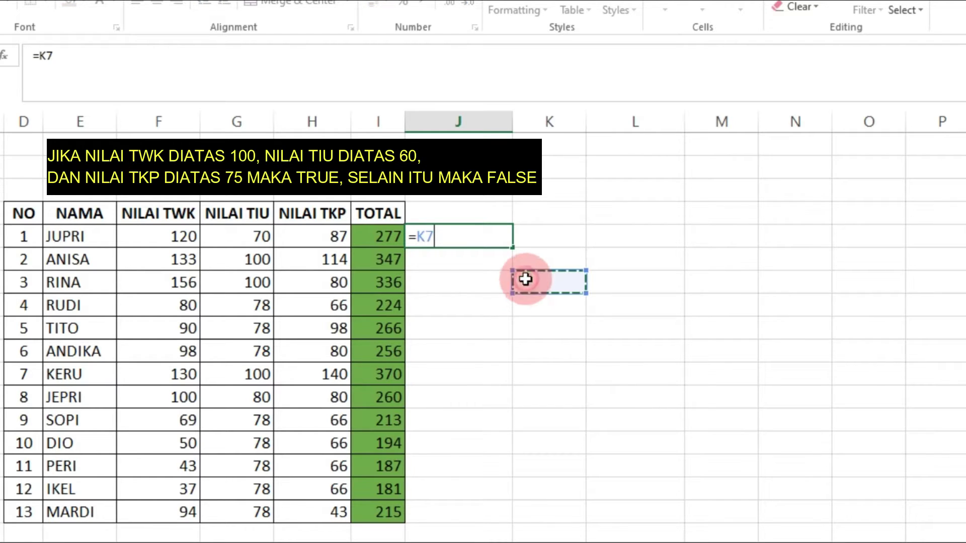
key("Escape")
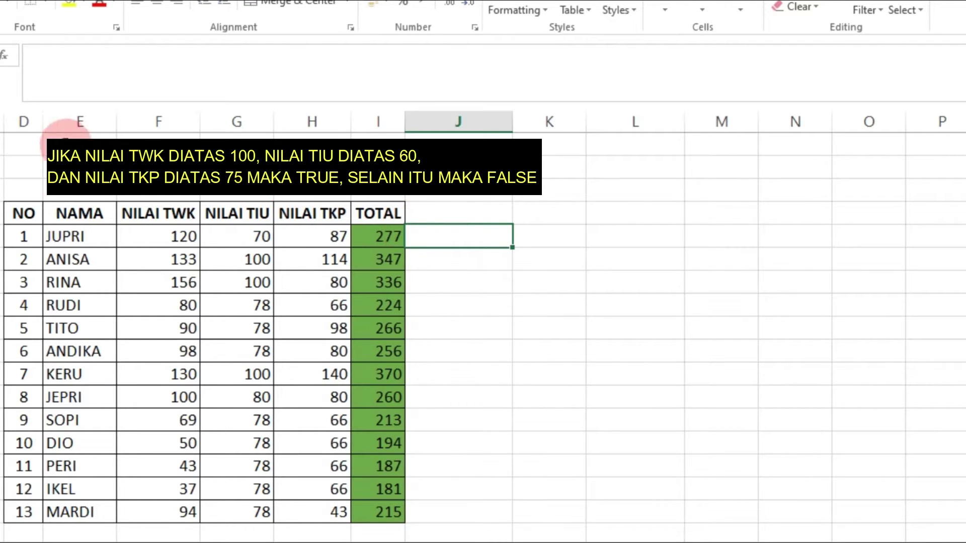
left_click(30, 167)
left_click_drag(30, 167, 550, 165)
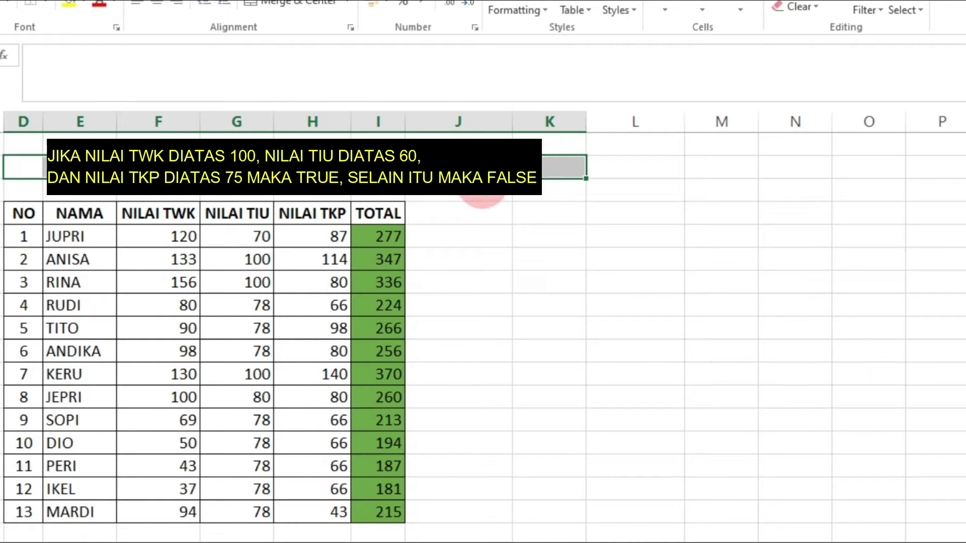
- Enter the formula =AND(F5>100;G5;60;H5>75) in cell J5, beside the first row's TOTAL
left_click(455, 236)
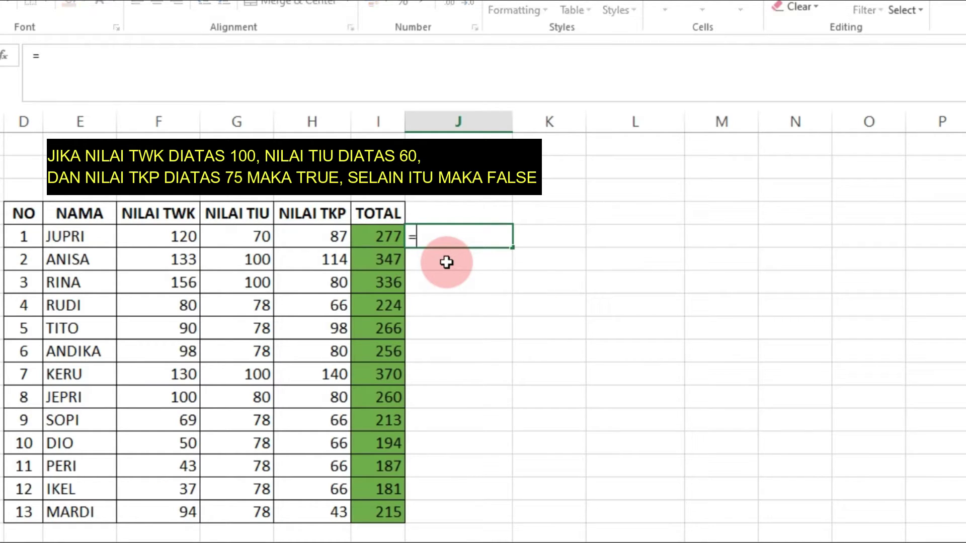
type("and")
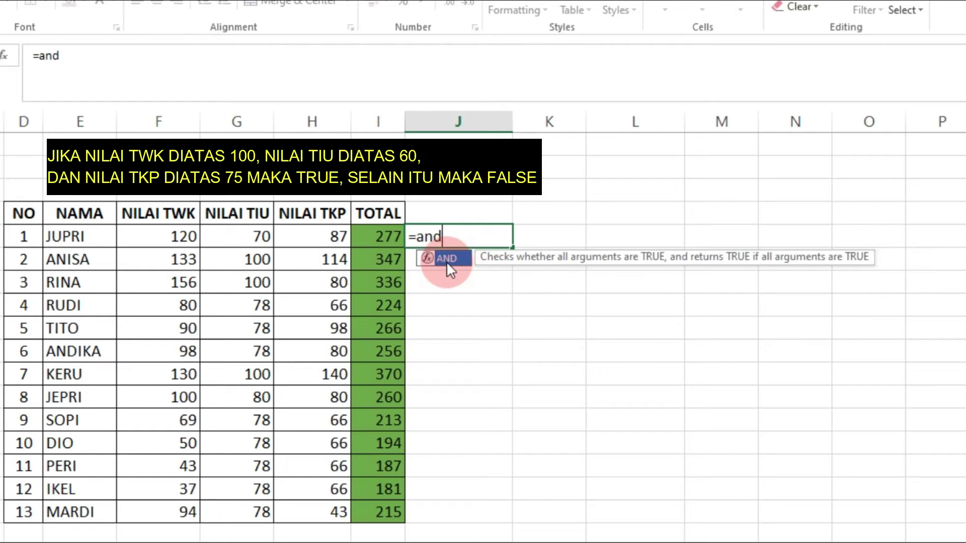
key("Tab")
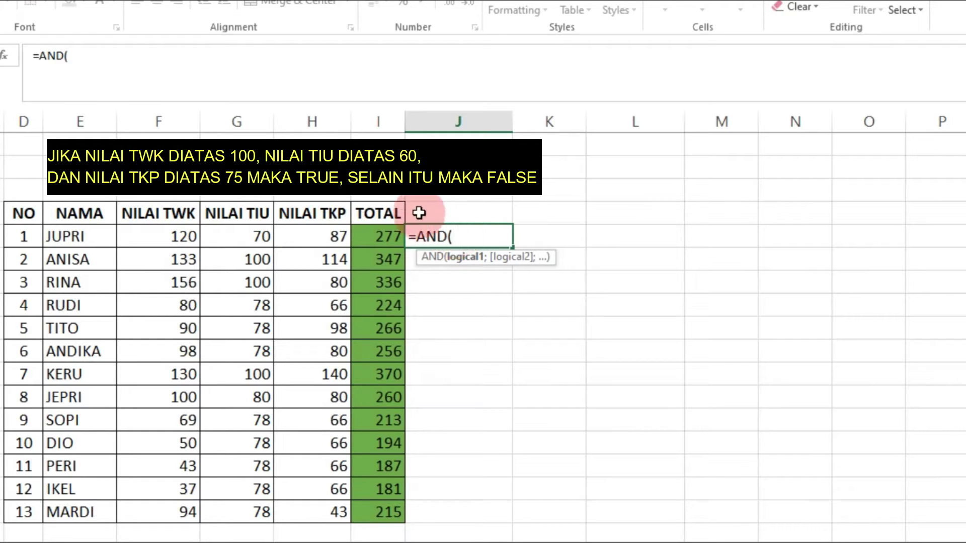
left_click(161, 239)
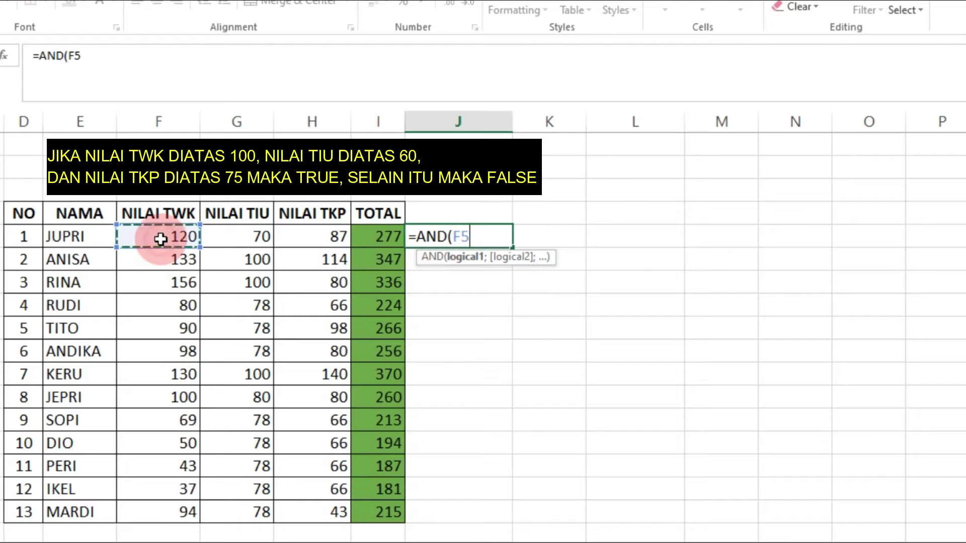
type(">")
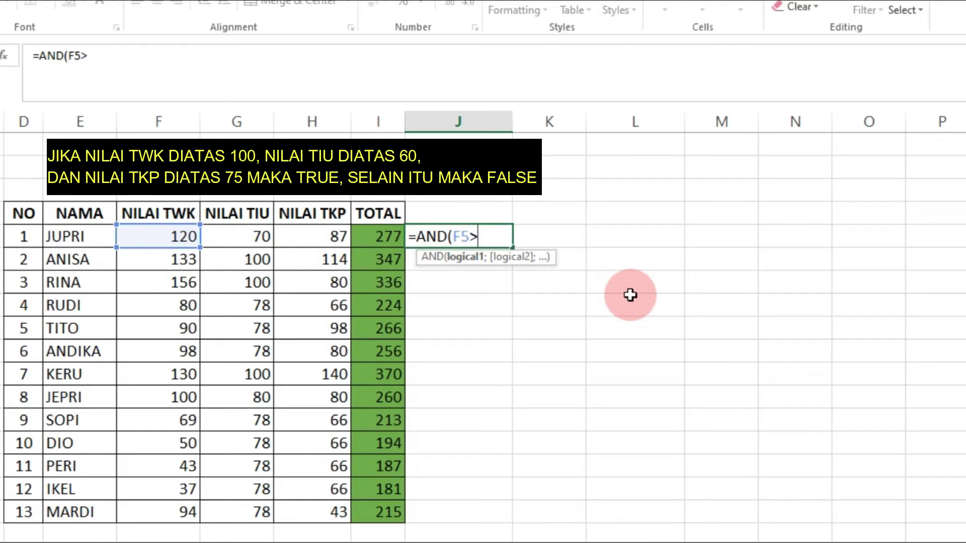
type("100;")
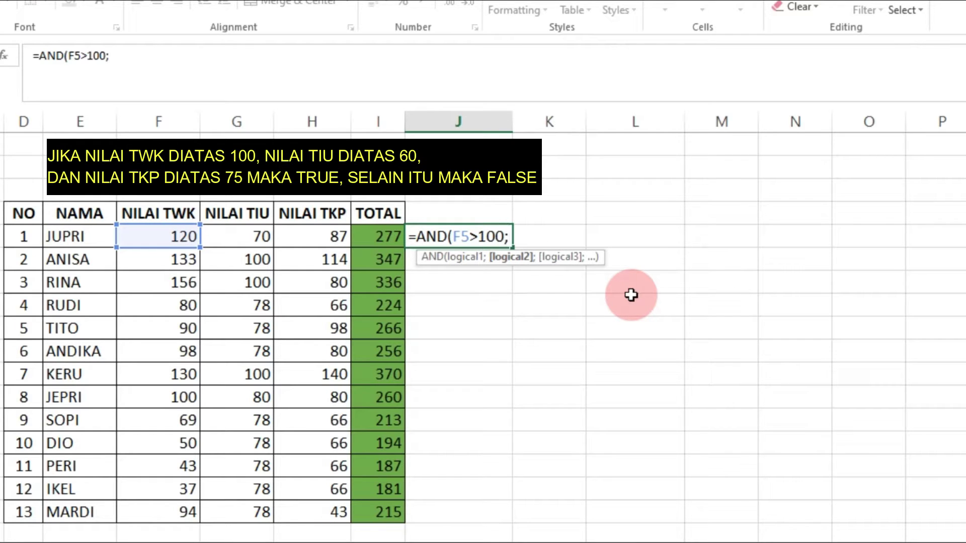
left_click(248, 242)
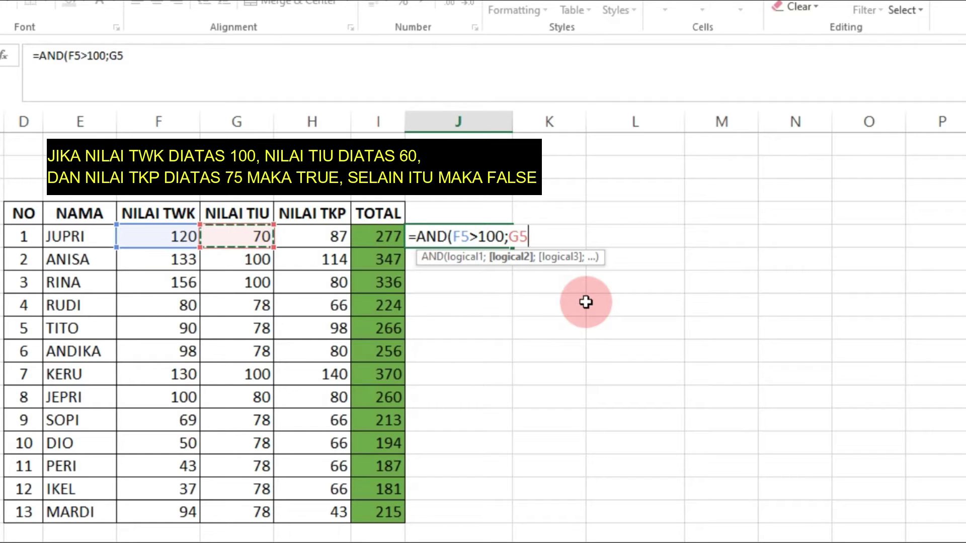
type(";60")
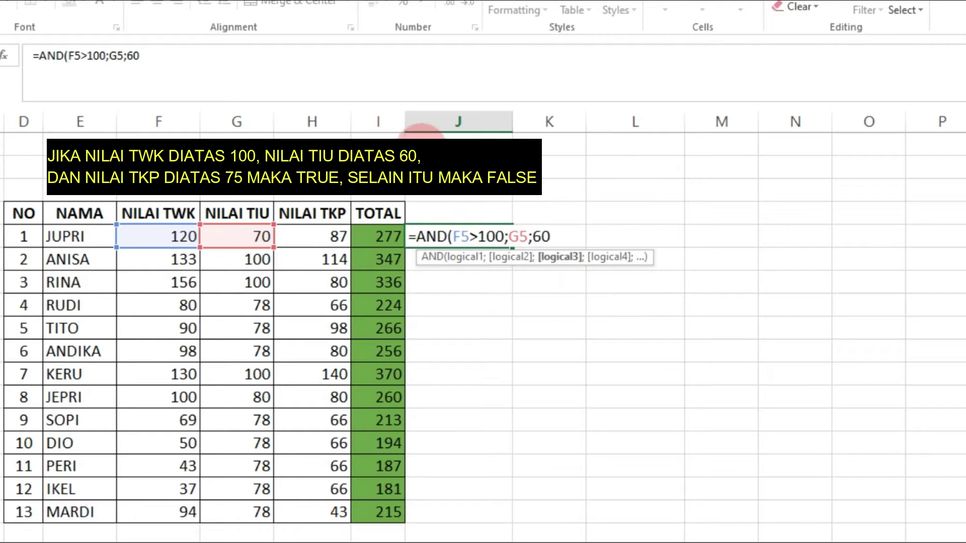
type(";")
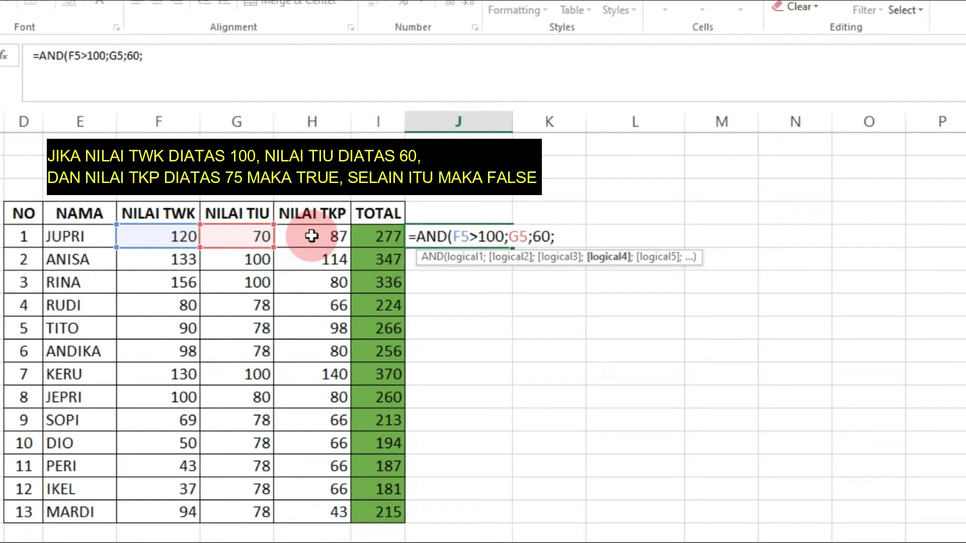
left_click(311, 236)
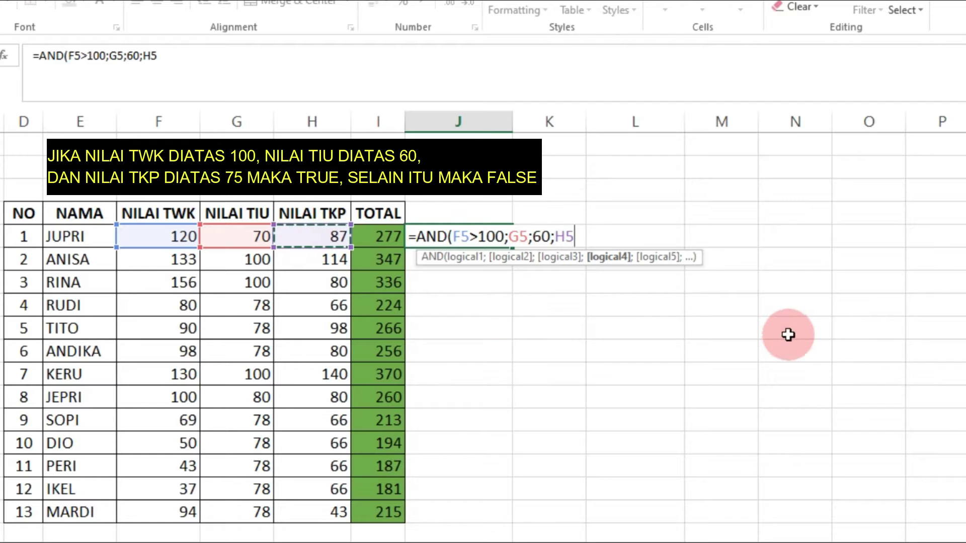
type(">75")
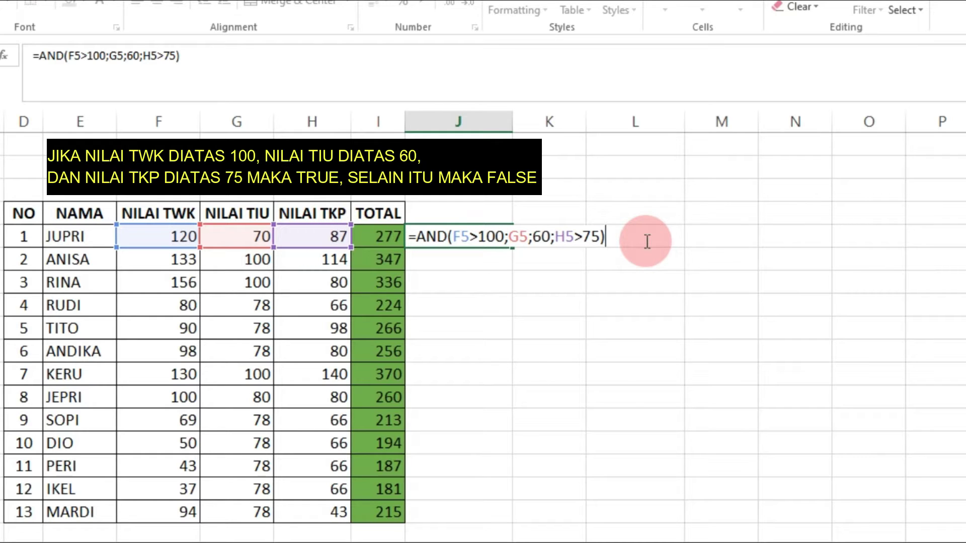
key("Return")
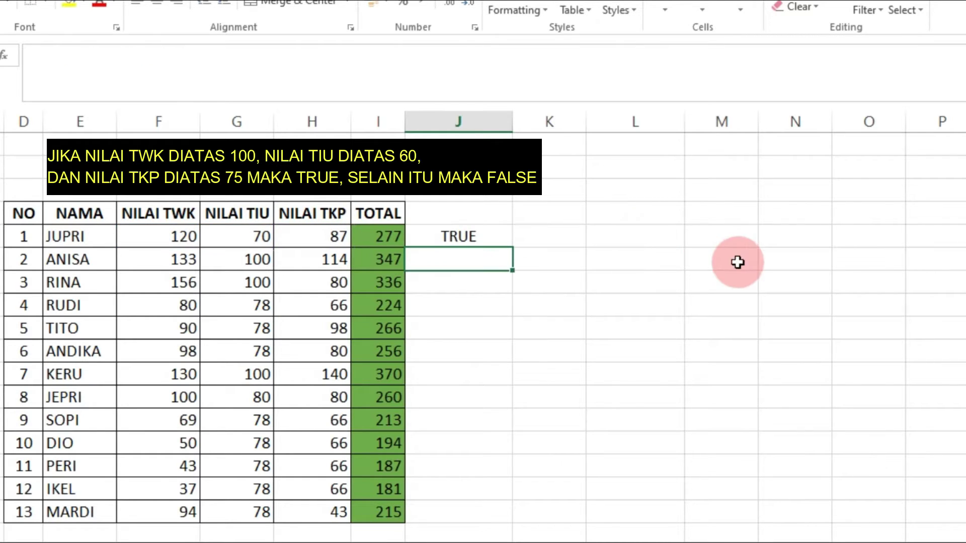
- Fill the AND formula from J5 down to the last data row, J17
left_click(479, 237)
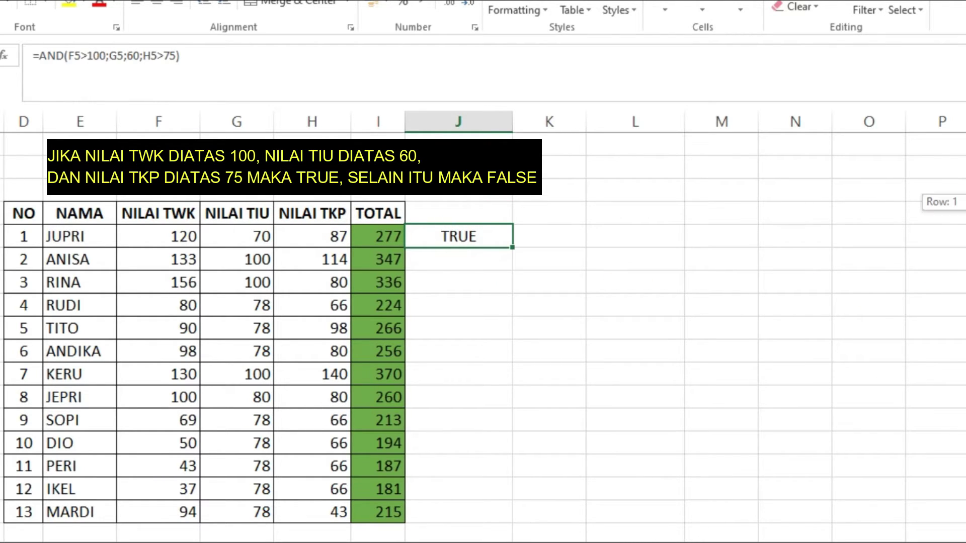
scroll(483, 332, "down", 1)
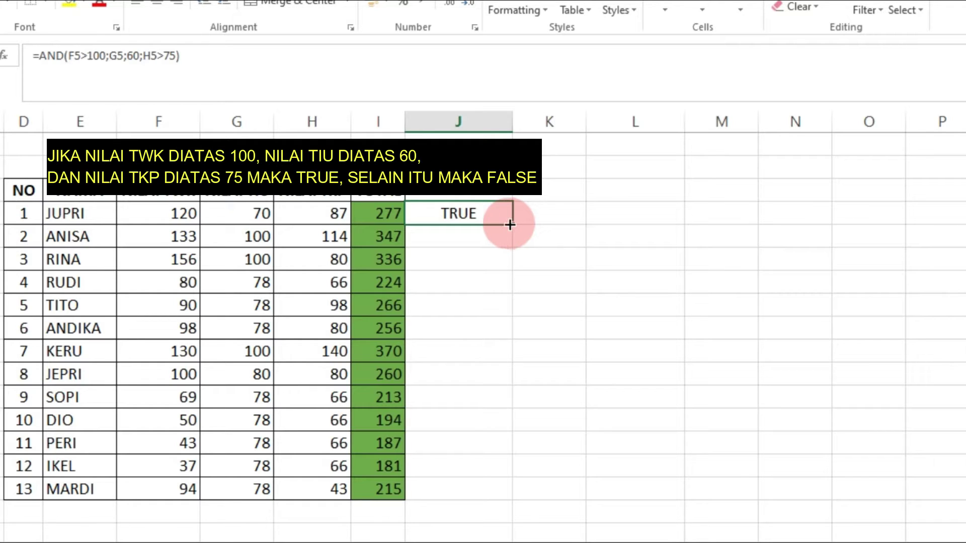
left_click_drag(514, 235, 500, 496)
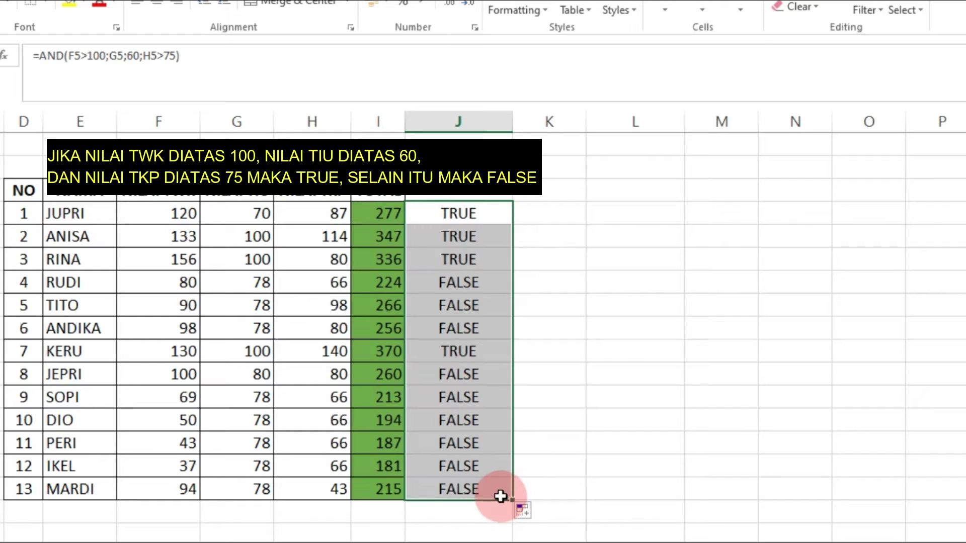
scroll(820, 319, "down", 1)
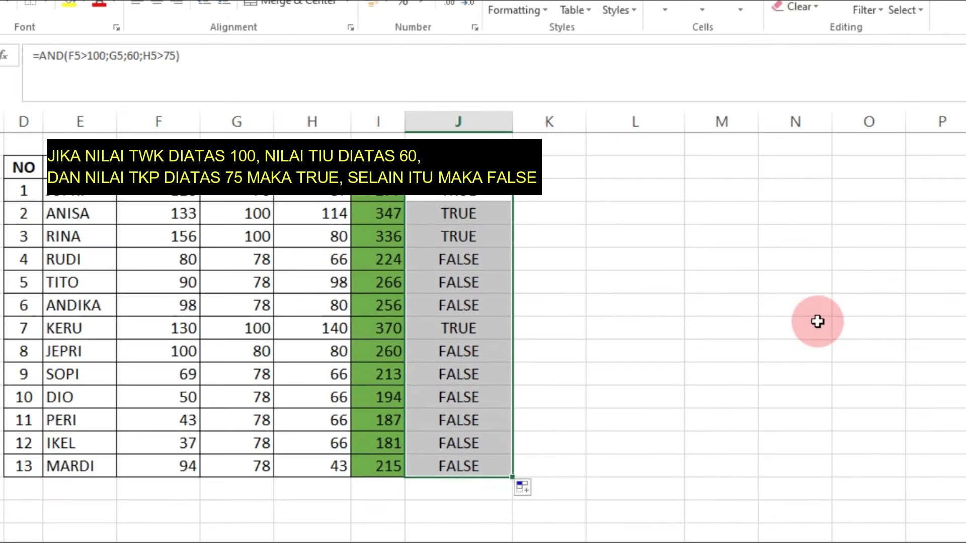
left_click(796, 328)
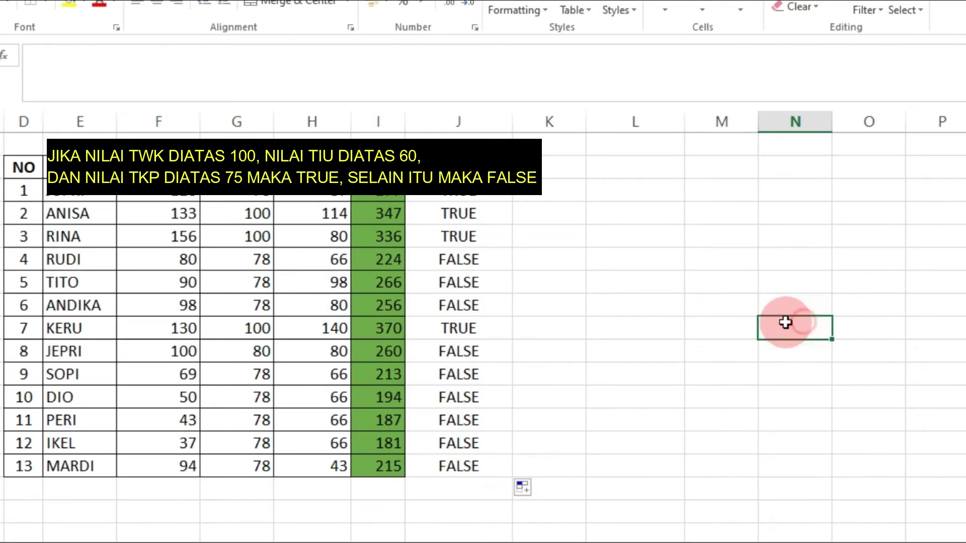
- Inspect the conditions of the AND formula in cell J8, then leave the formula unedited
left_click(442, 260)
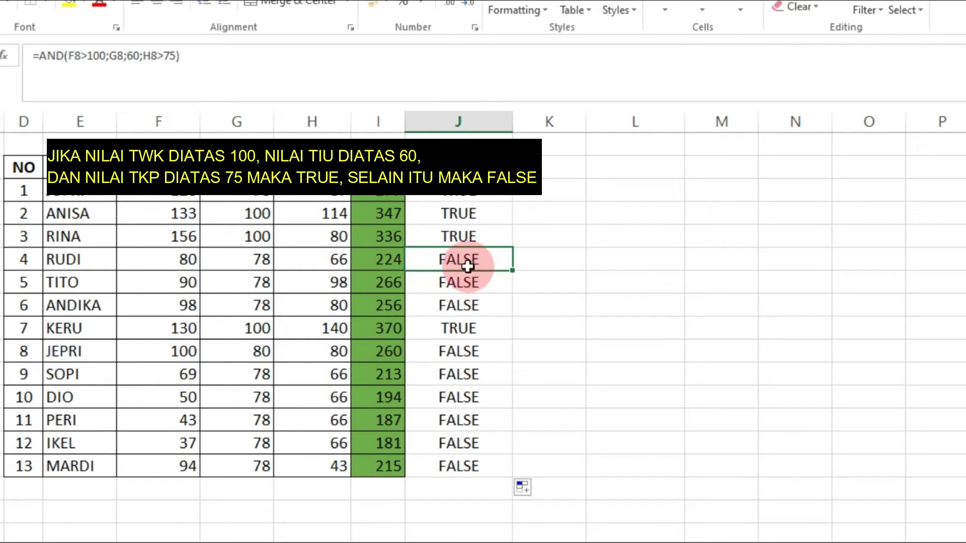
left_click(92, 53)
left_click_drag(92, 53, 178, 56)
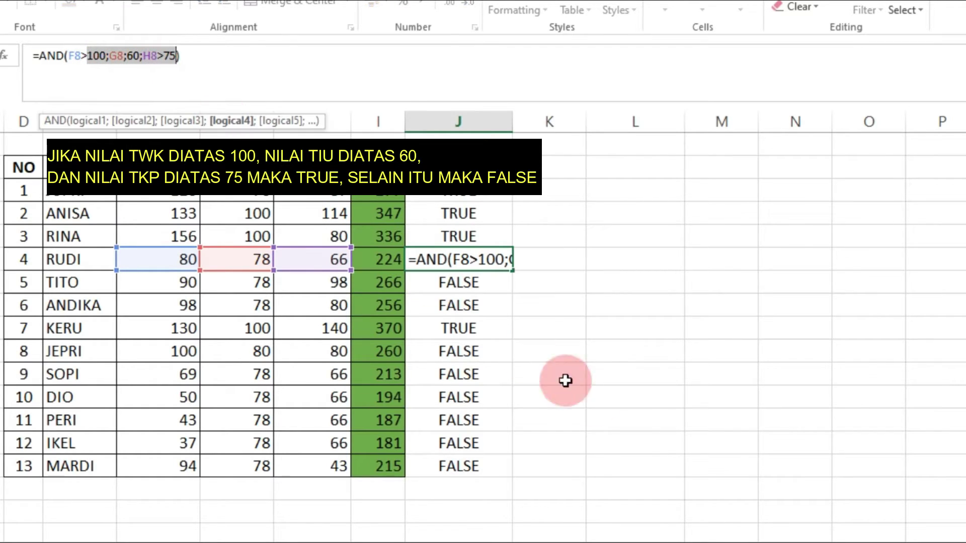
key("Escape")
left_click(574, 342)
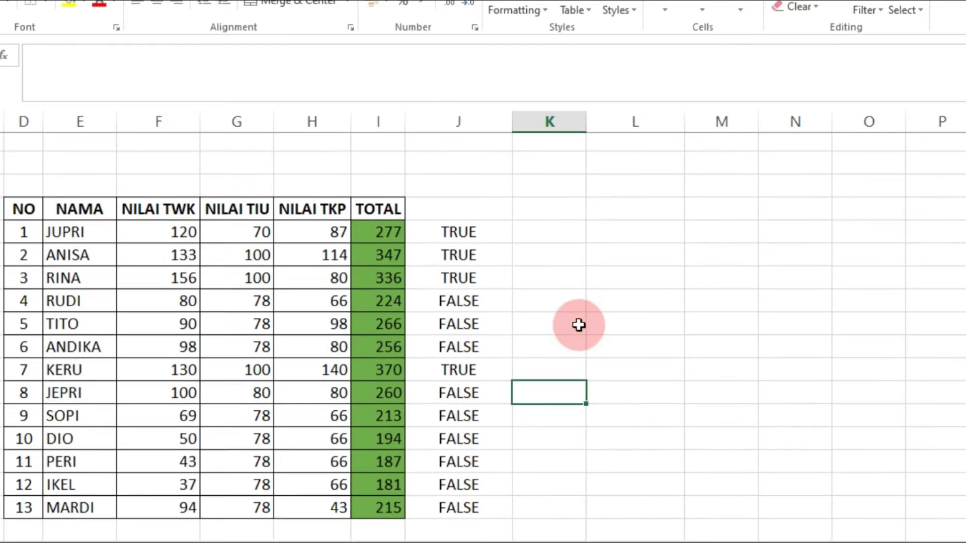
- Enter AND in capitals as the header of column J in cell J4
scroll(569, 281, "up", 1)
left_click(470, 215)
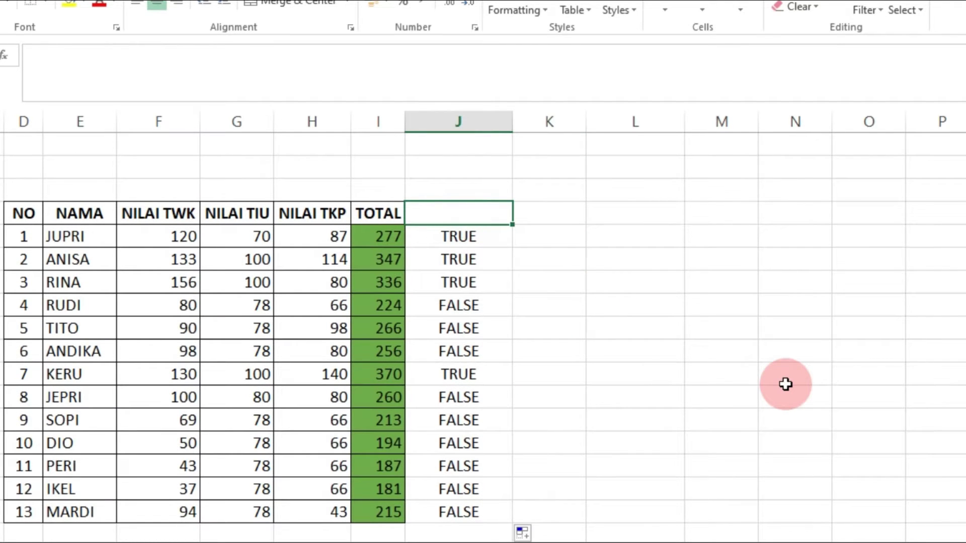
type("and")
key("BackSpace")
key("BackSpace")
key("BackSpace")
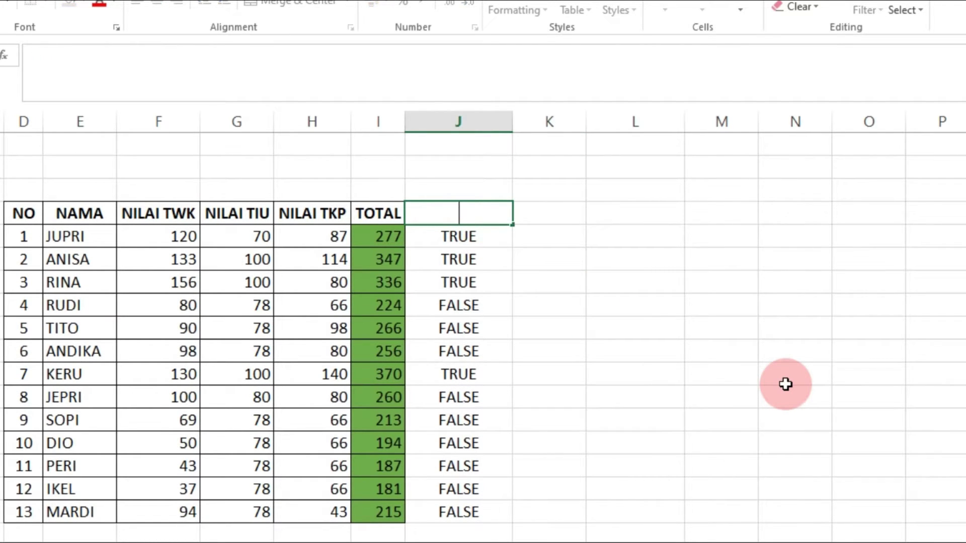
type("AND")
left_click(778, 376)
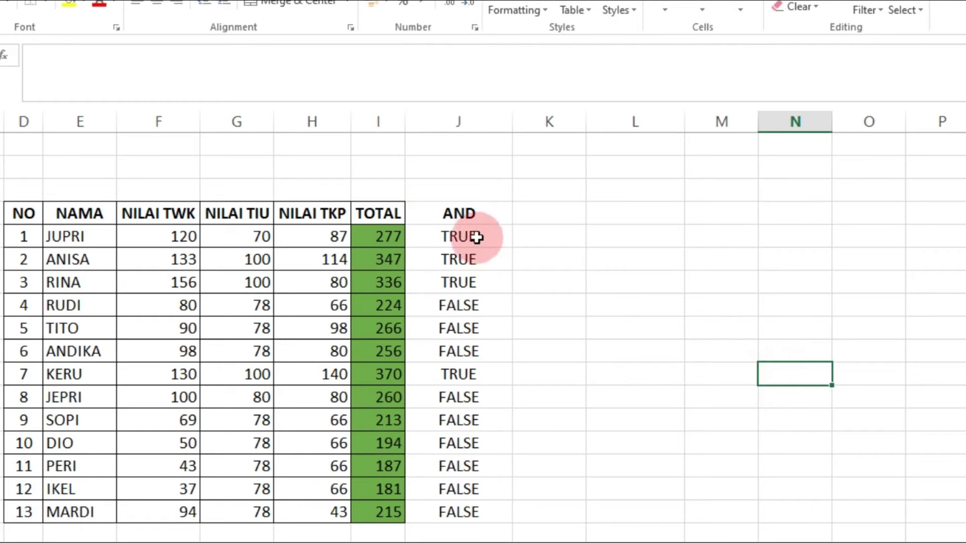
- Enter OR as the header of column K in cell K4
left_click(543, 219)
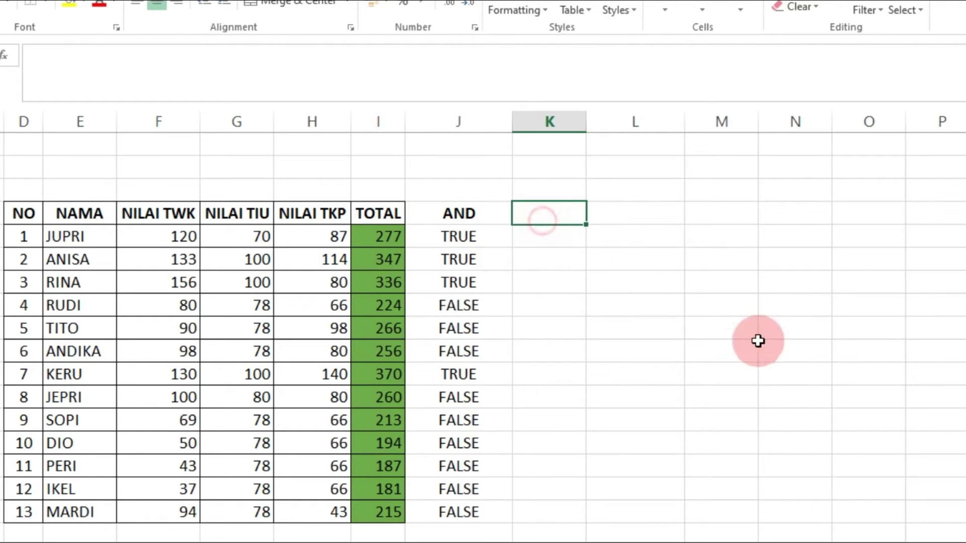
type("OR")
left_click(816, 367)
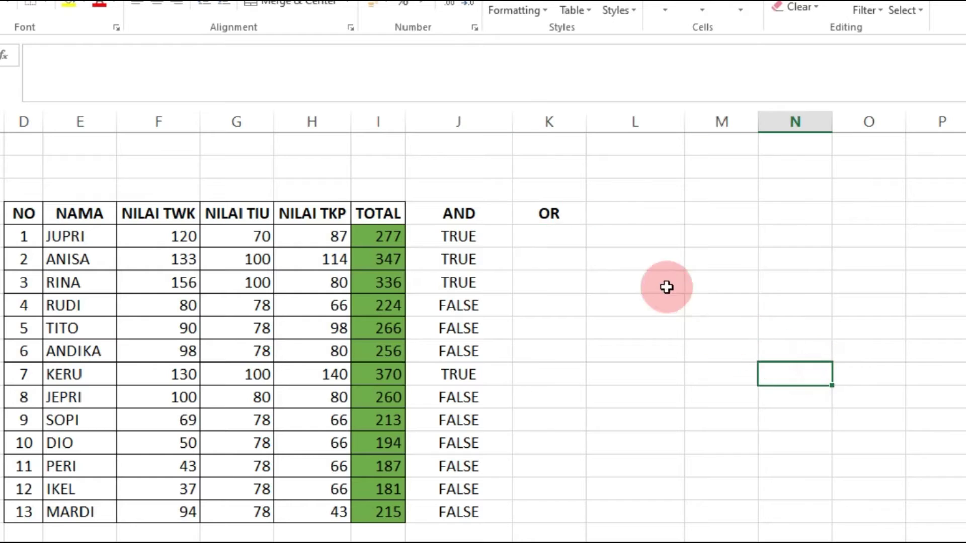
- Start an OR formula in cell K5 with the TWK score condition F5>100 as its first argument
left_click(542, 239)
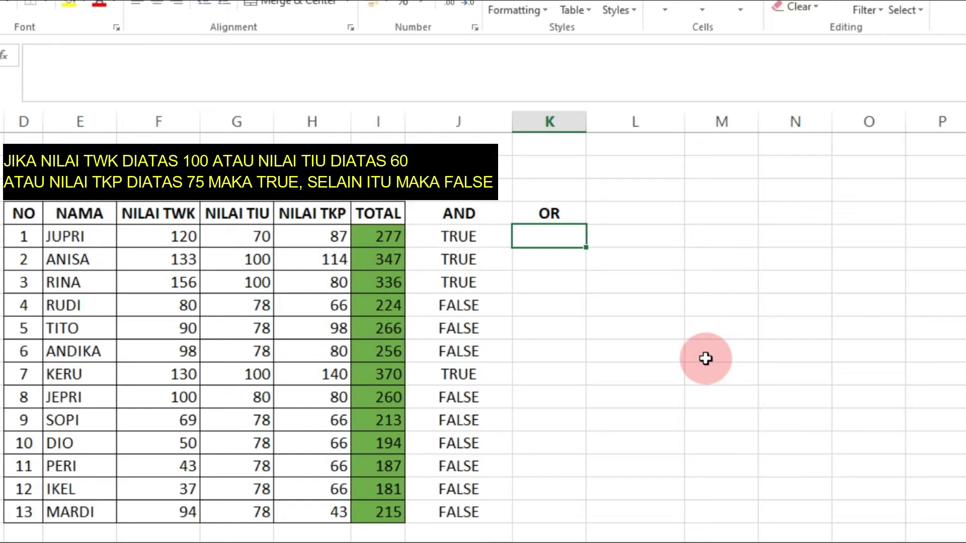
type("=AND")
key("BackSpace")
key("BackSpace")
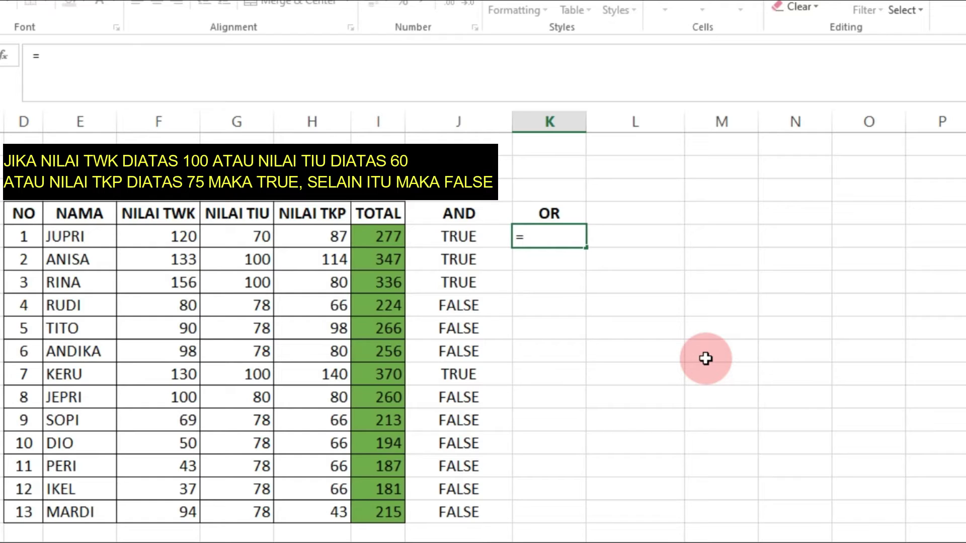
type("OR")
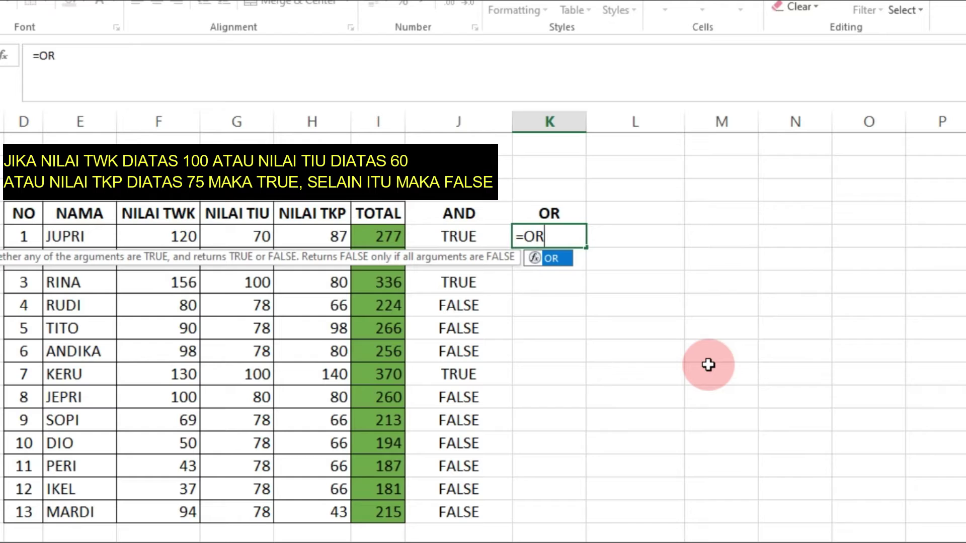
type("(")
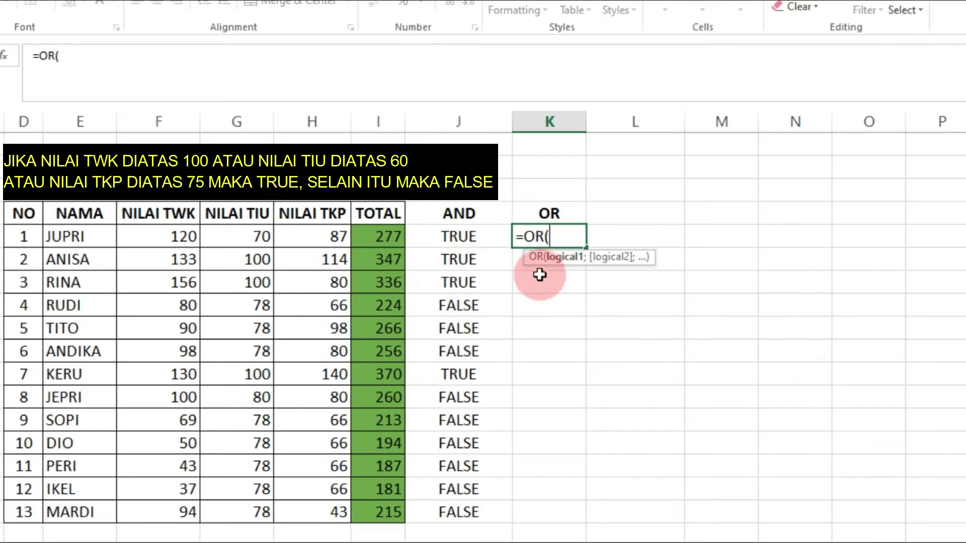
left_click(159, 239)
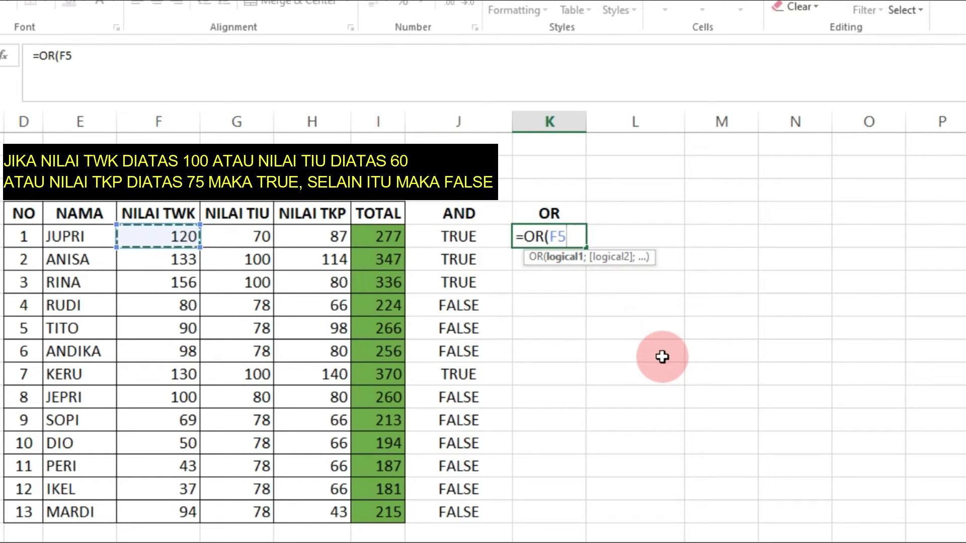
type(">")
type("100")
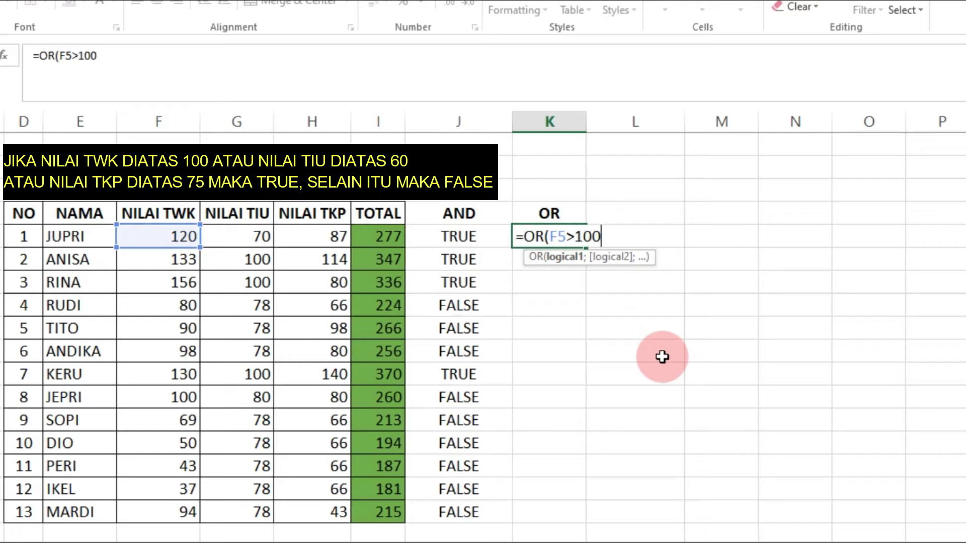
type(";")
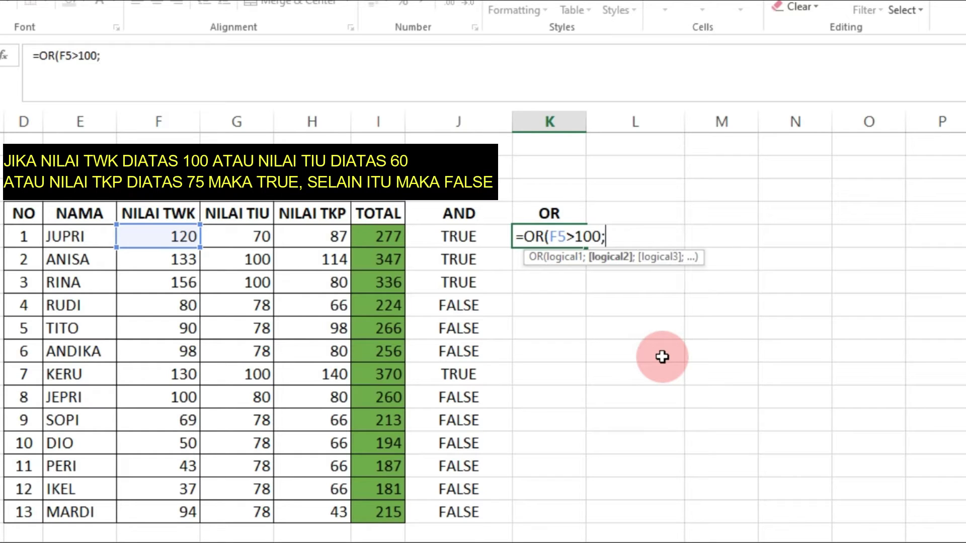
- Add the conditions G5>60 and H5>75 to the OR formula in K5 and enter it
left_click(249, 242)
type(">")
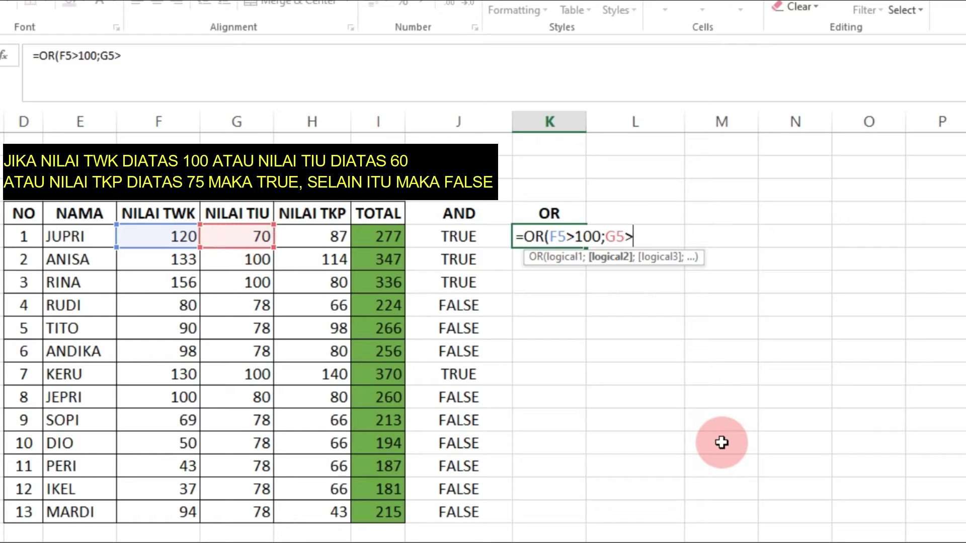
type("60;")
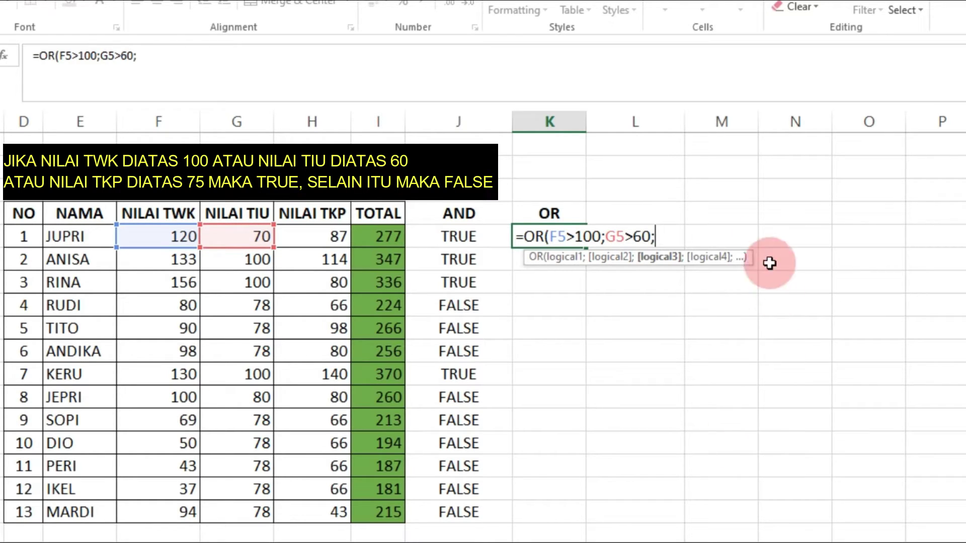
left_click(312, 238)
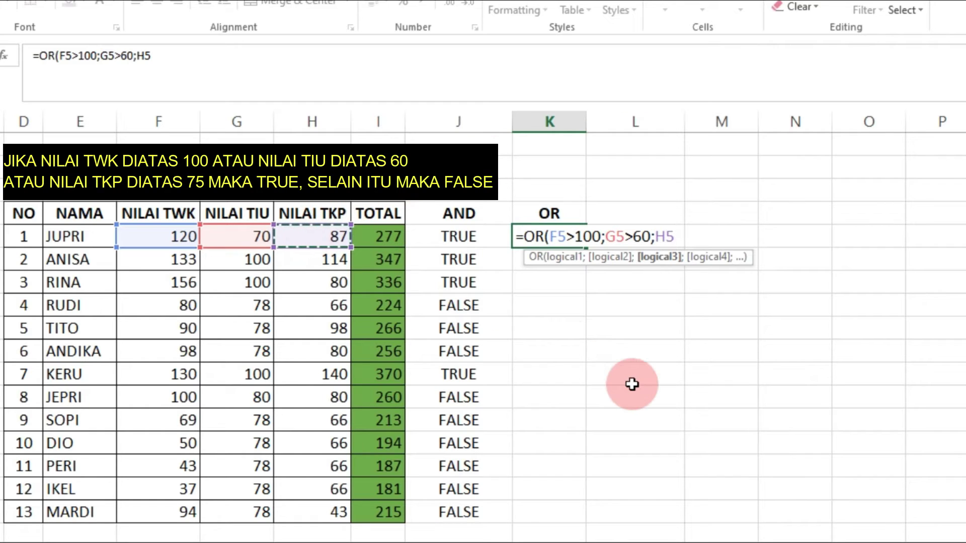
type(">7")
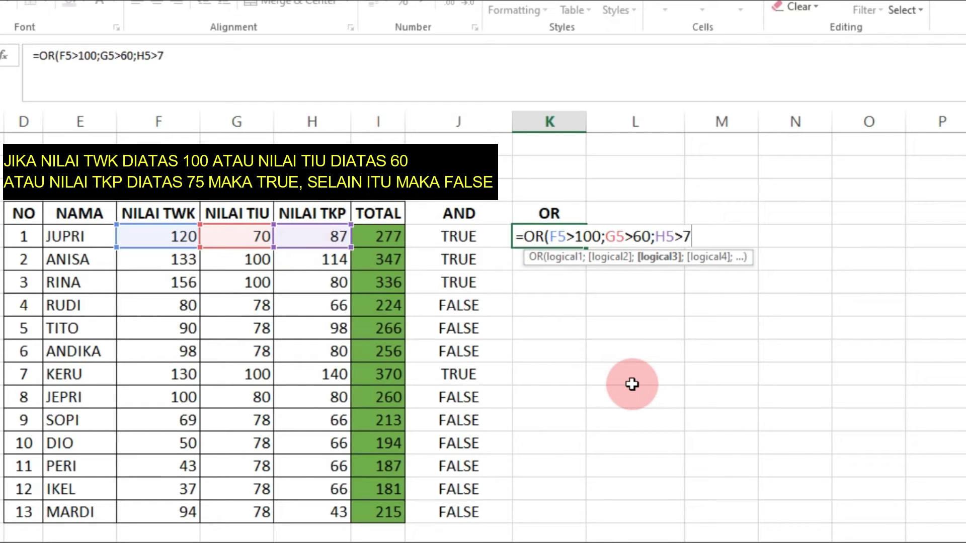
type("5")
key("Return")
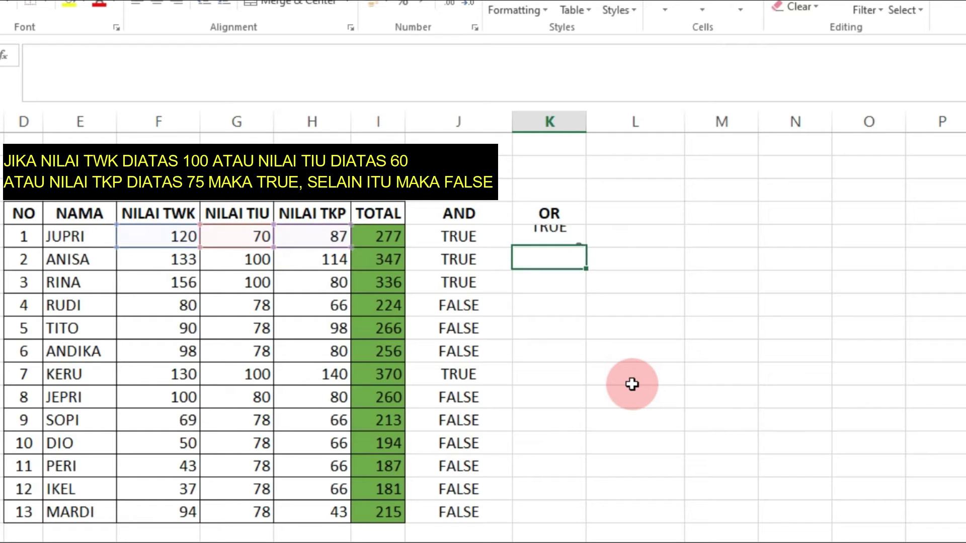
- Fill the OR formula from K5 down to the last data row, K17
left_click(551, 241)
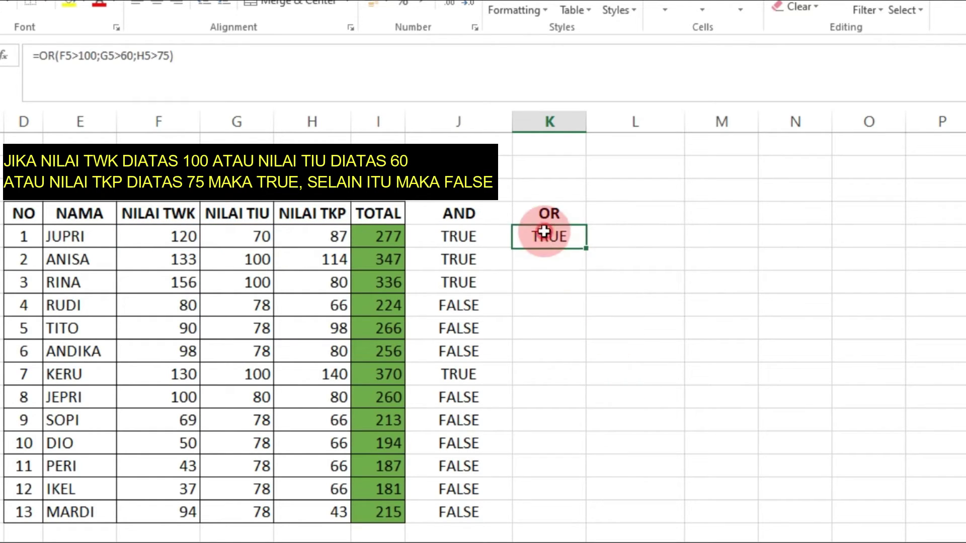
left_click_drag(589, 250, 568, 519)
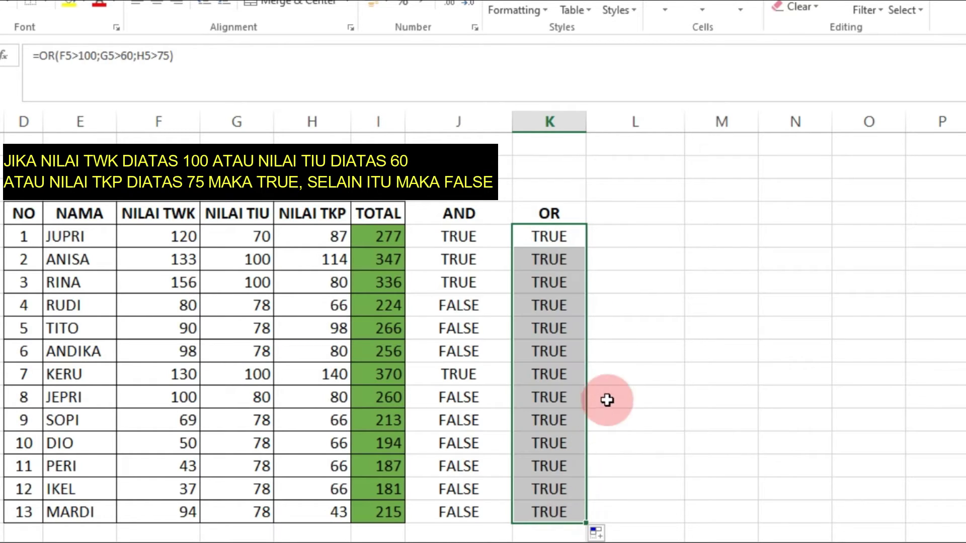
- Examine the OR formula in K9 and the AND formulas in J5, J8 and J10 against the scores in the table
left_click(564, 321)
scroll(709, 347, "down", 1)
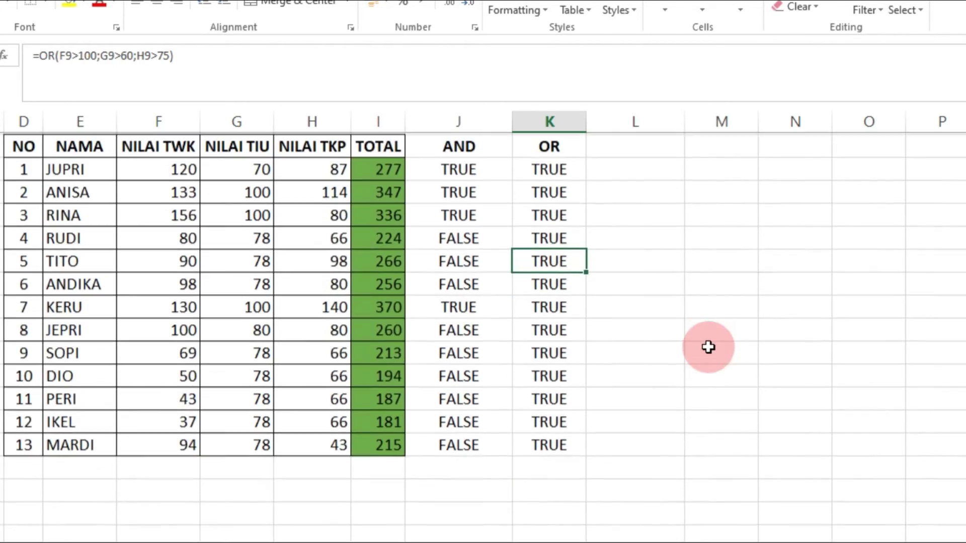
scroll(583, 387, "up", 1)
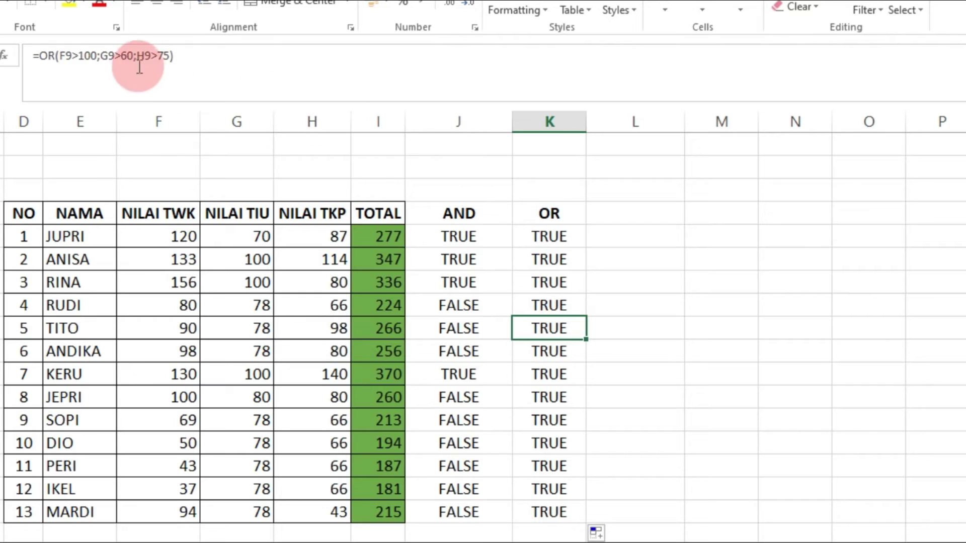
left_click(316, 235)
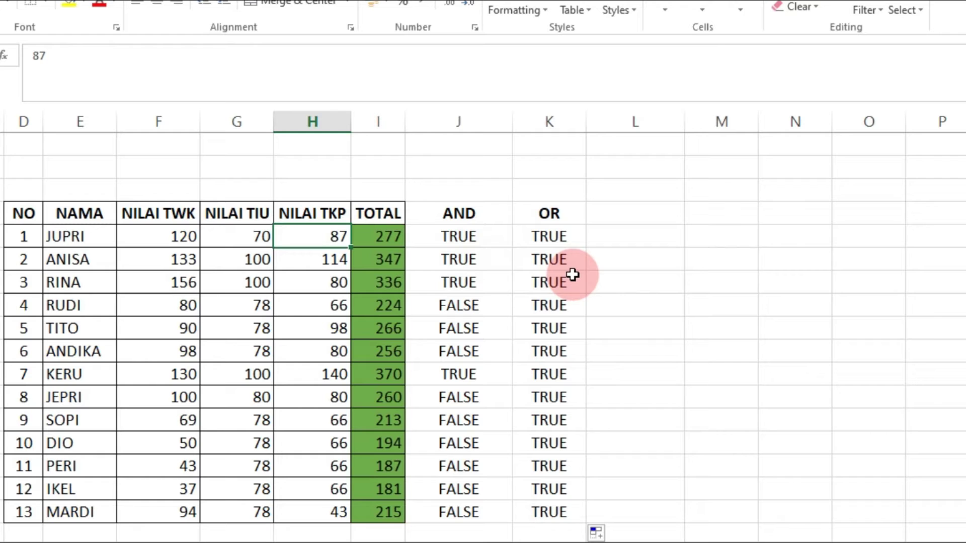
scroll(523, 264, "down", 1)
scroll(539, 282, "up", 1)
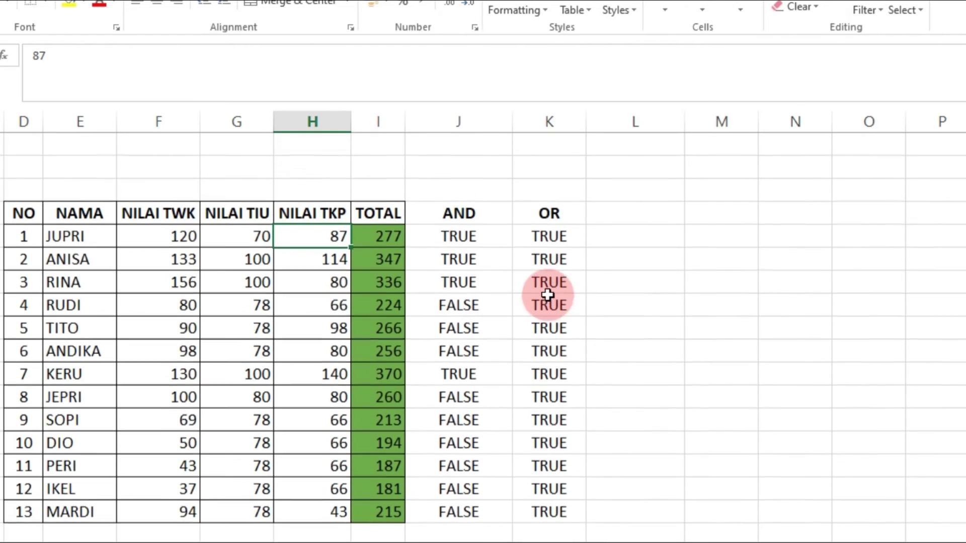
left_click(627, 214)
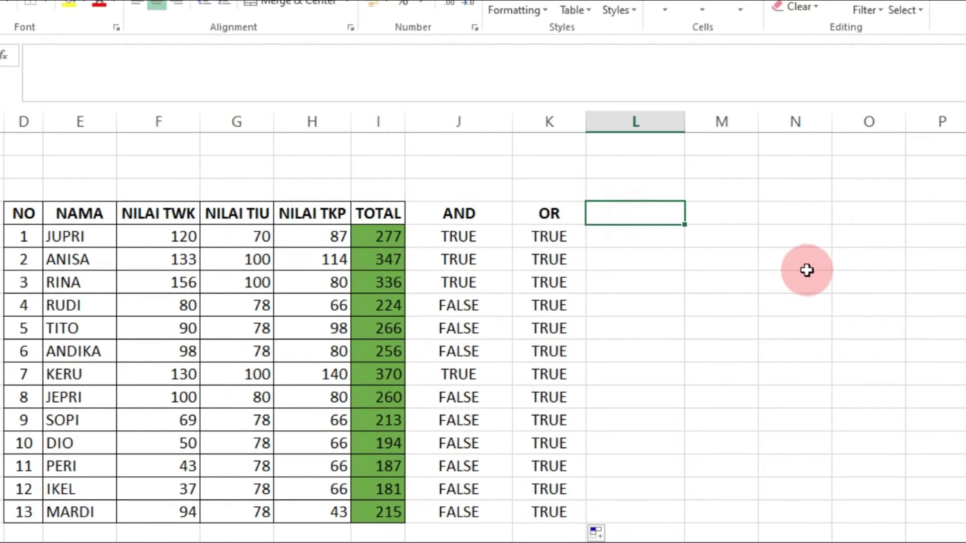
left_click(478, 236)
left_click(467, 344)
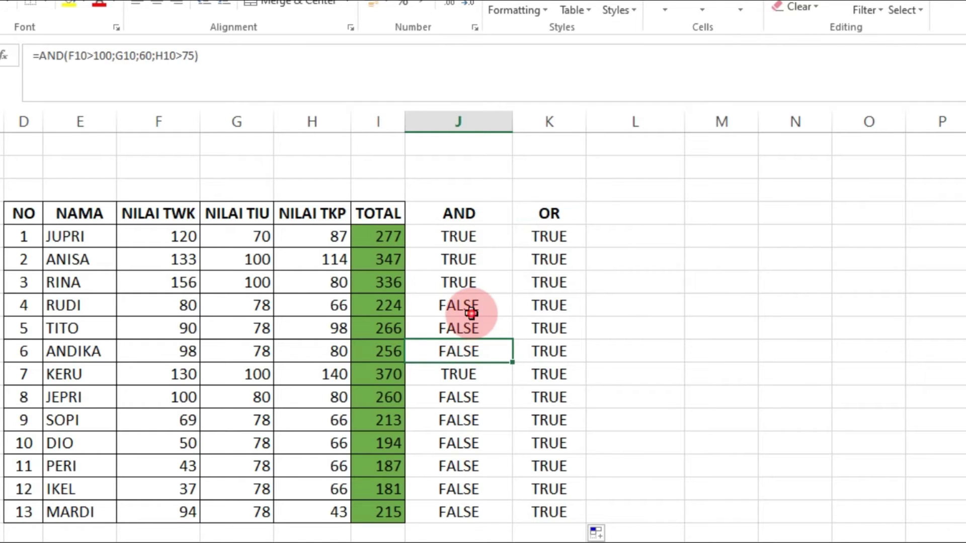
left_click(472, 307)
mouse_move(965, 196)
left_mouse_down()
mouse_move(965, 204)
mouse_move(965, 196)
left_mouse_up()
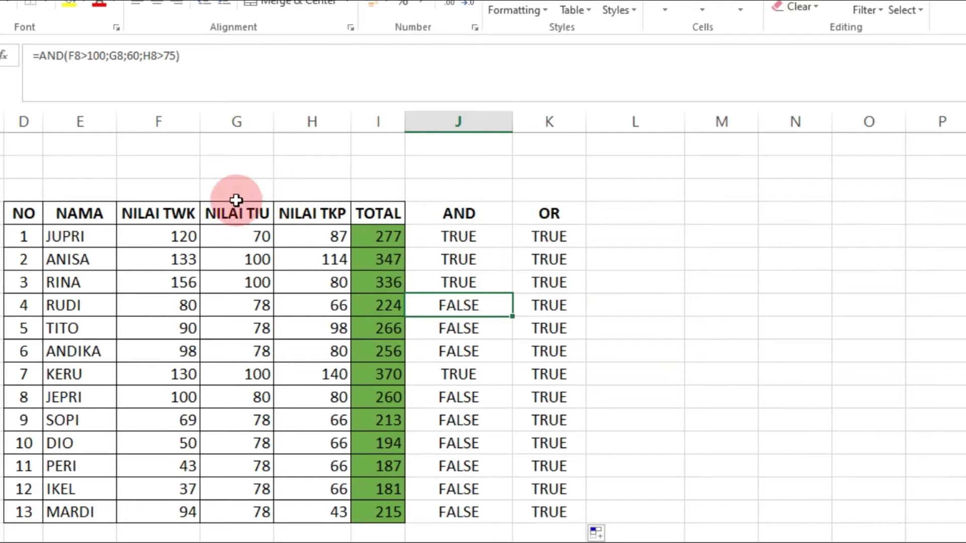
left_click(458, 233)
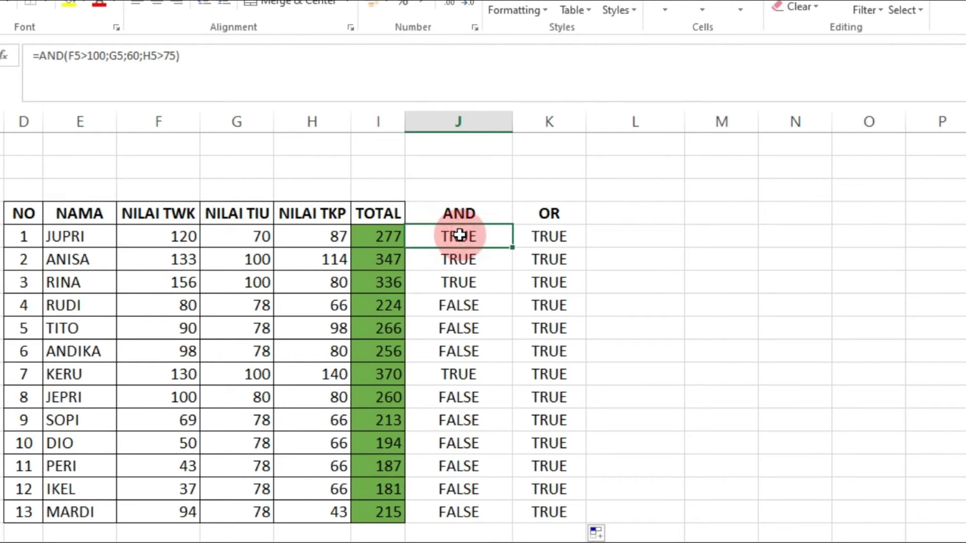
left_click(643, 240)
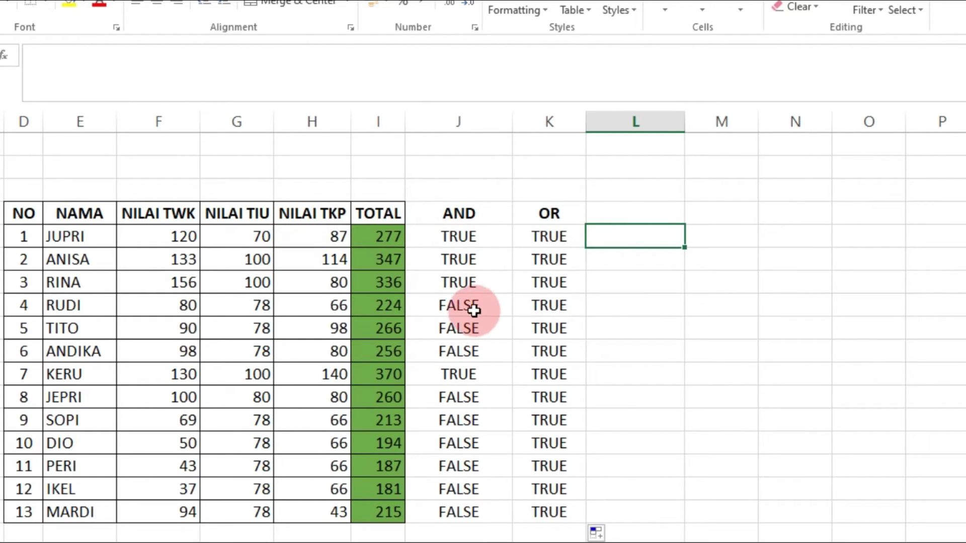
left_click(651, 262)
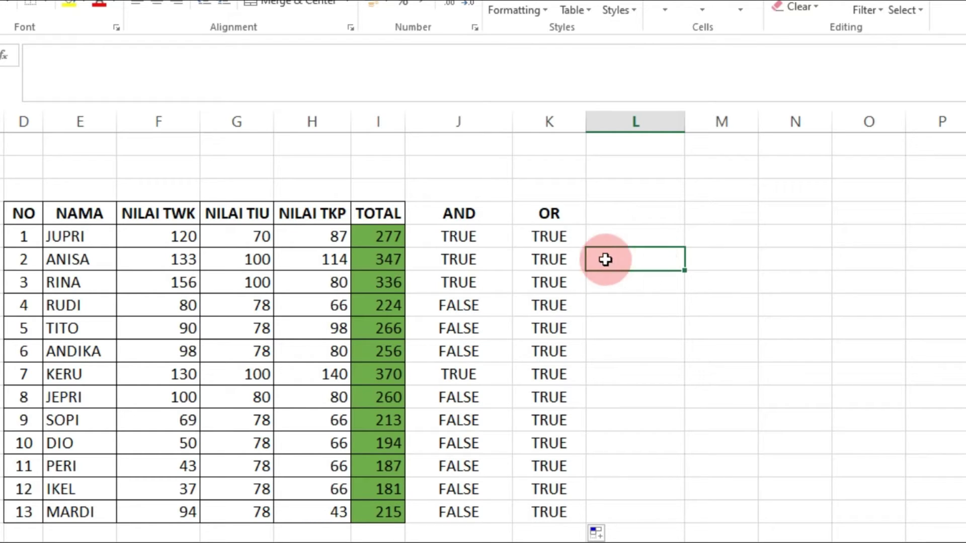
left_click(452, 239)
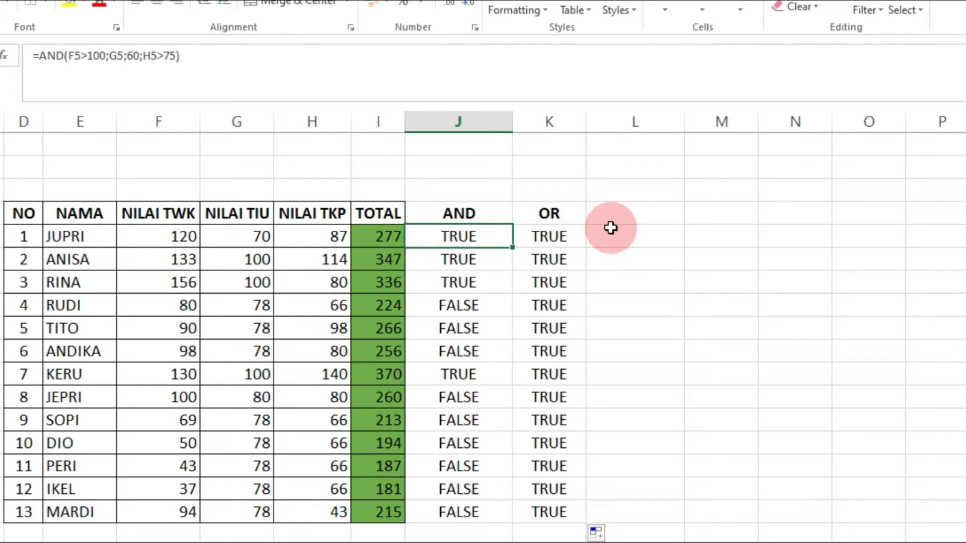
- Enter IF + OR as the header of column L in cell L4
left_click(643, 213)
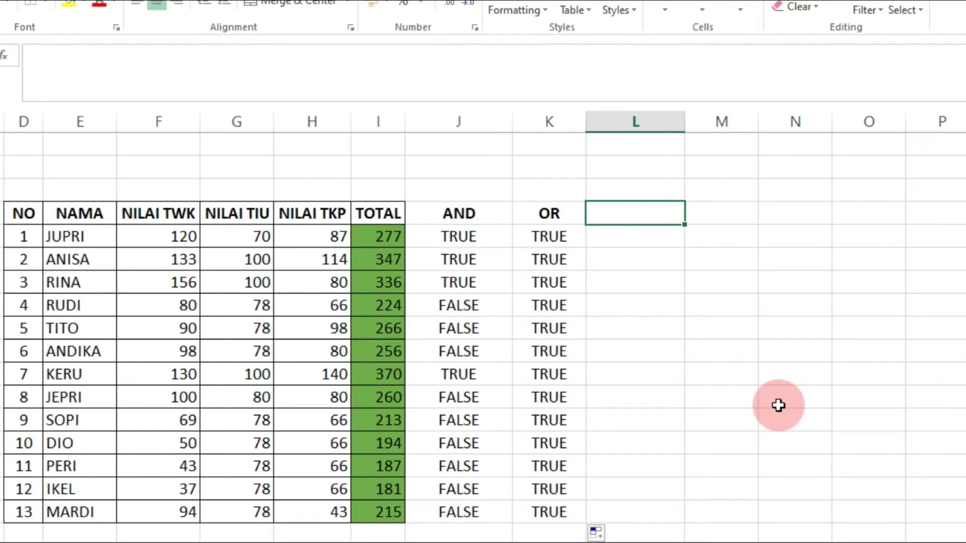
type("IF")
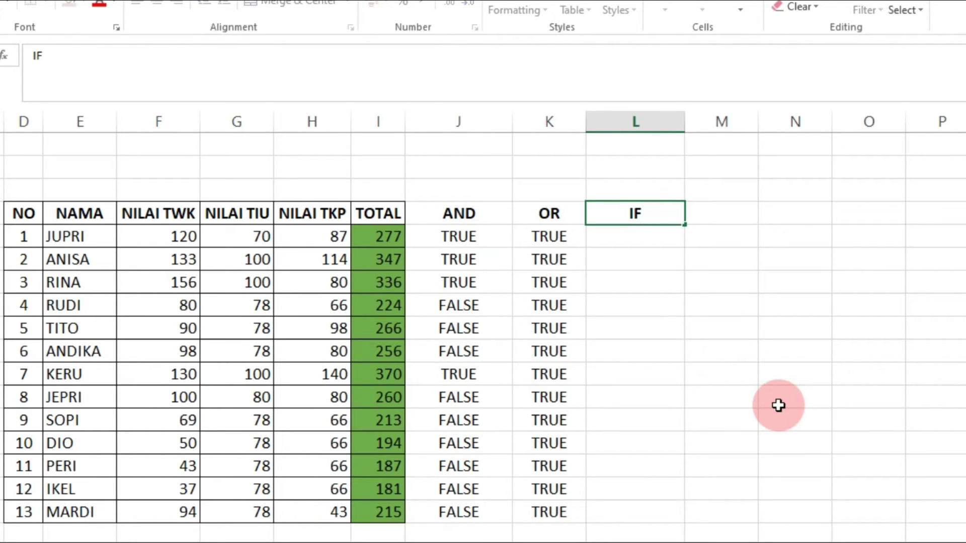
type(" + OR")
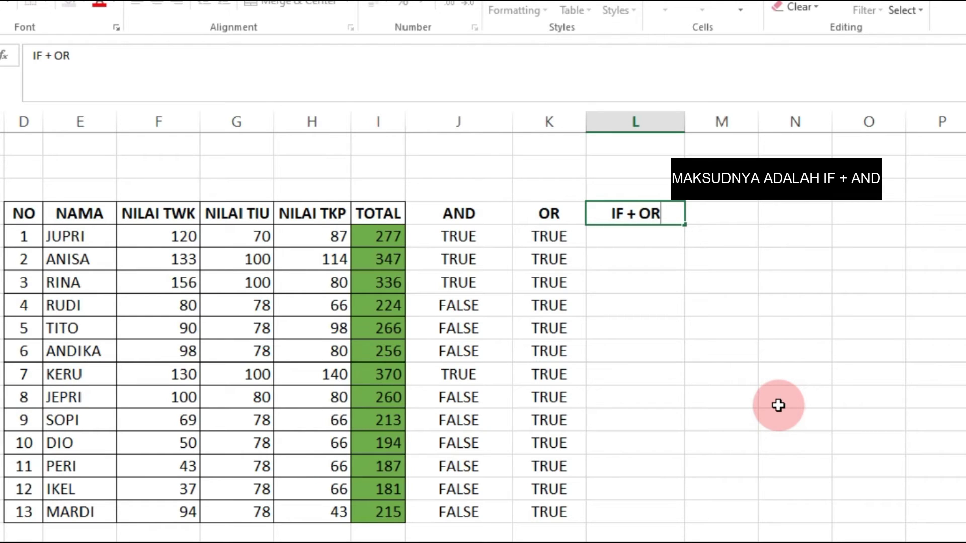
key("Return")
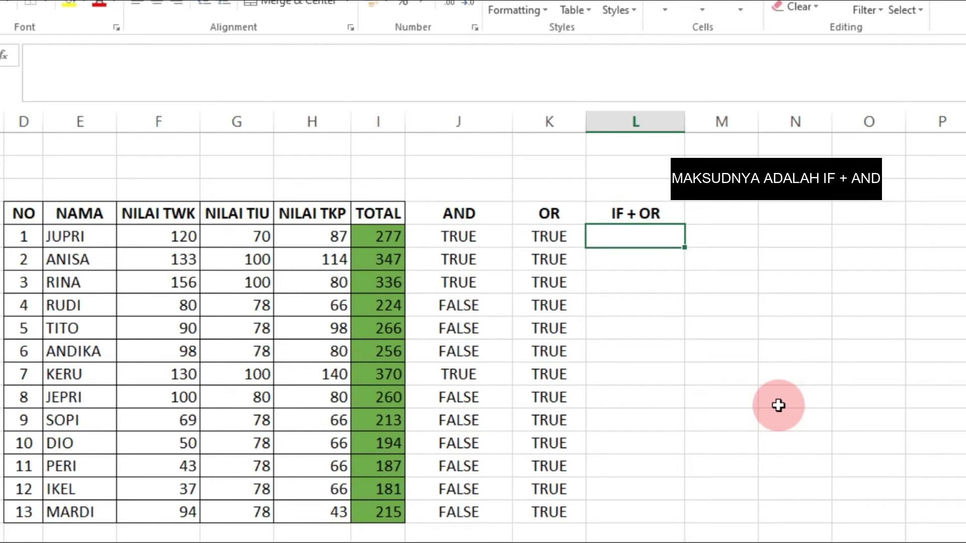
- Start a formula in L5 with AND nested inside IF and F5>100 as the first condition
type("=")
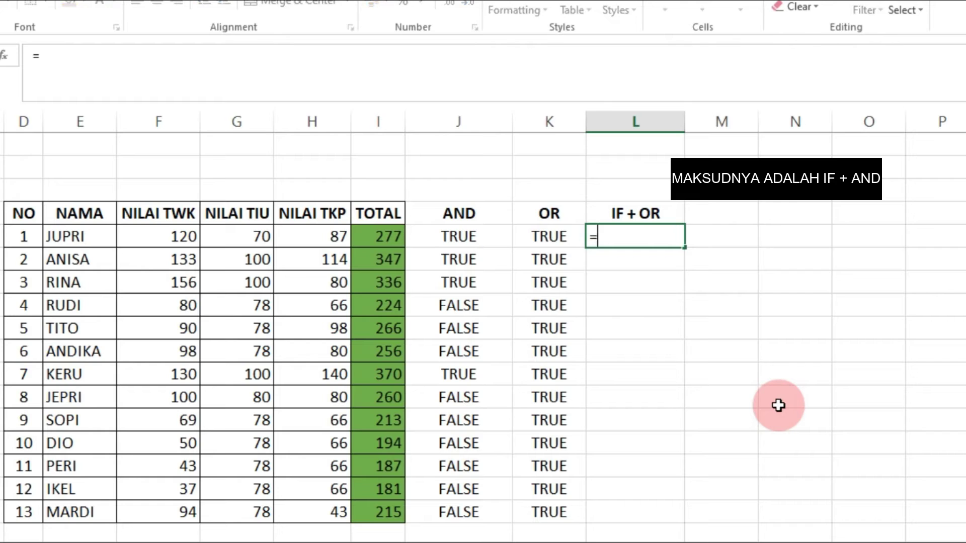
type("IF(")
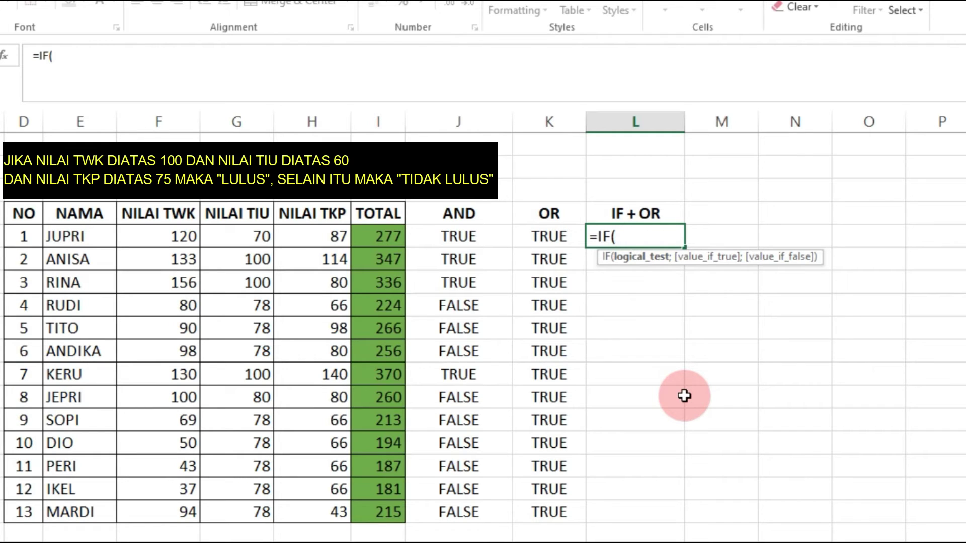
type("AND")
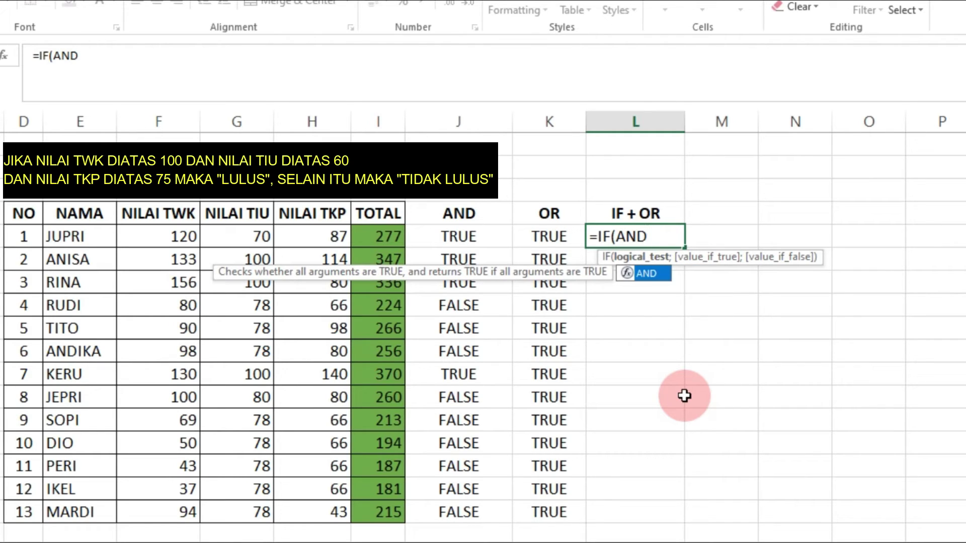
type("(")
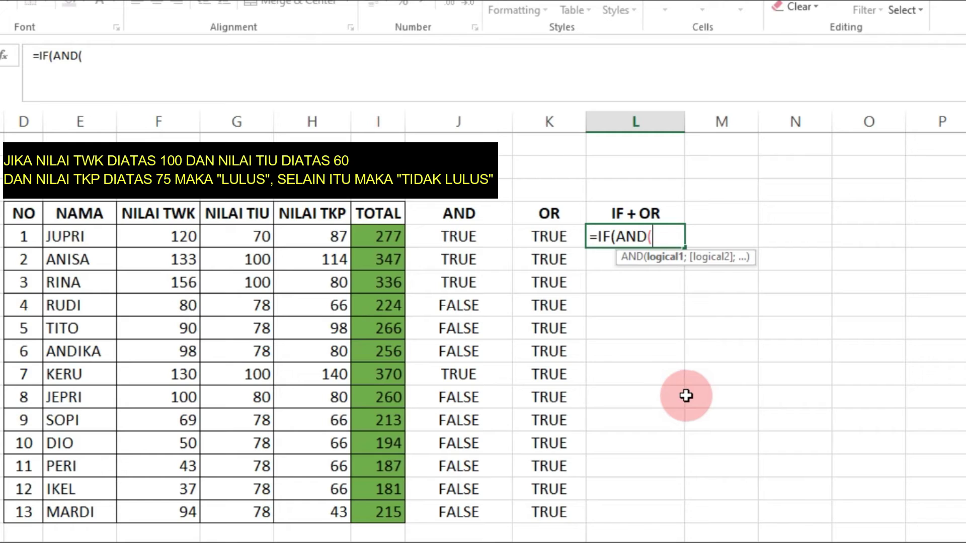
left_click(168, 234)
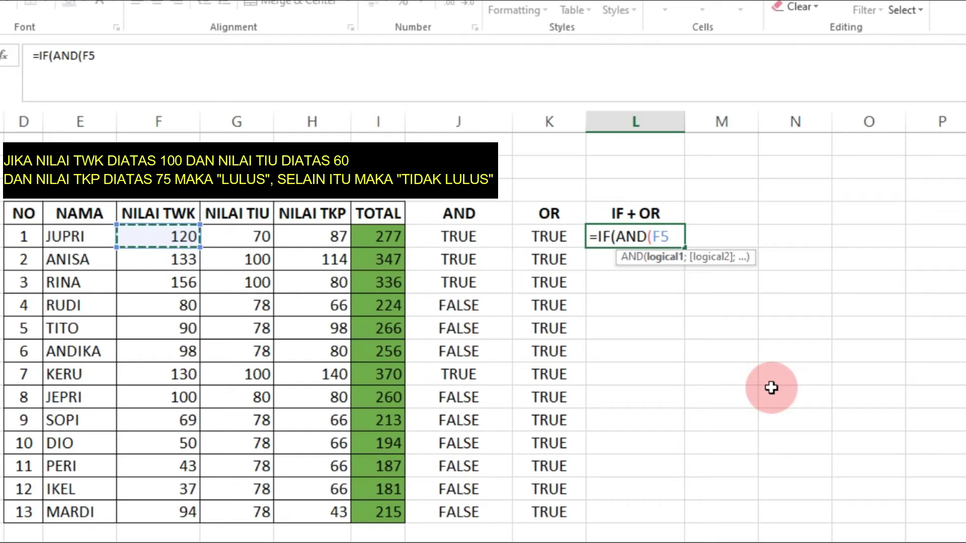
type(">100")
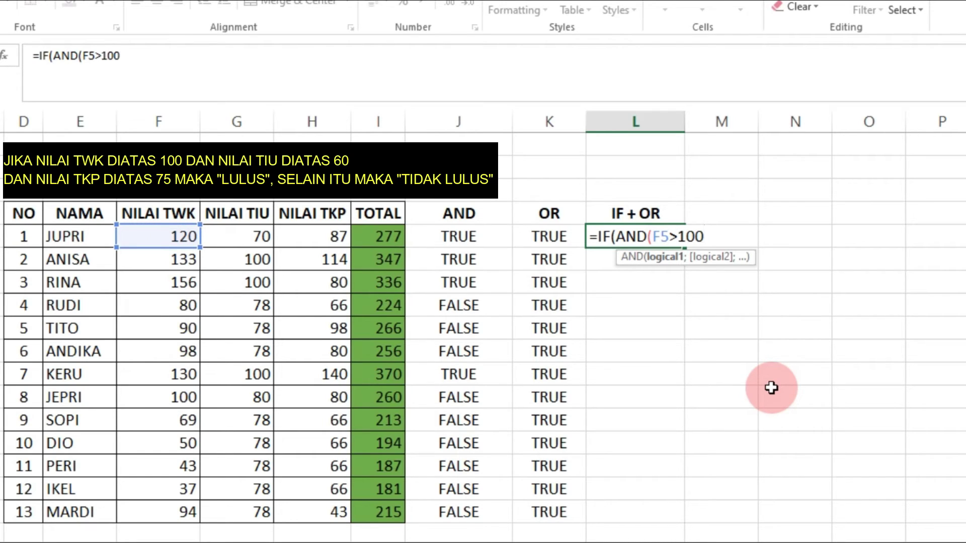
- Add the conditions G5>60 and H5>75 to the nested AND in L5 and close its parenthesis
left_click(677, 236)
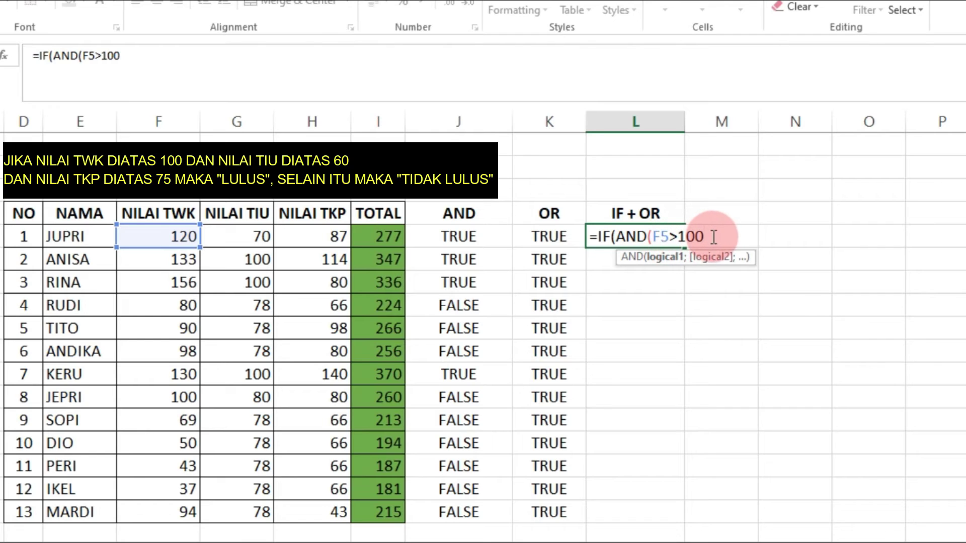
type(";")
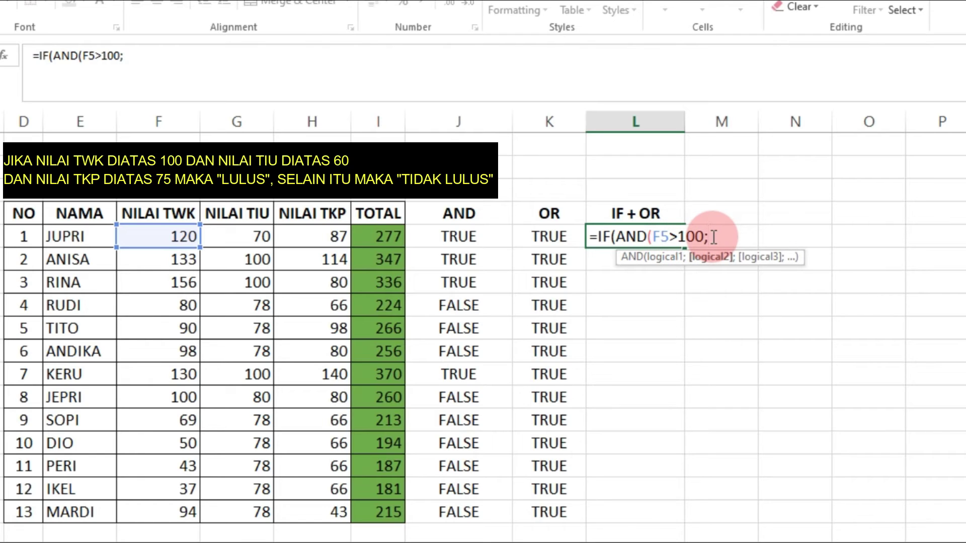
left_click(241, 233)
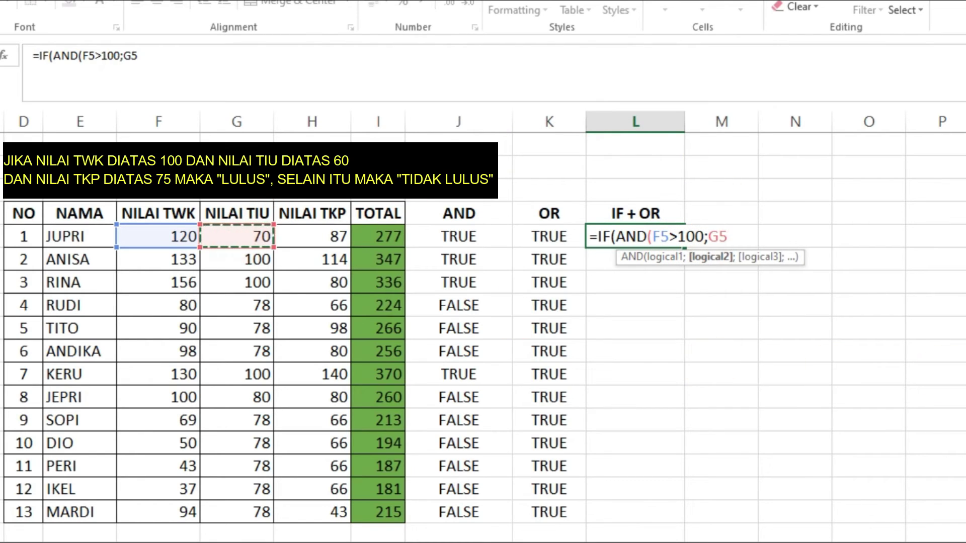
type(">60")
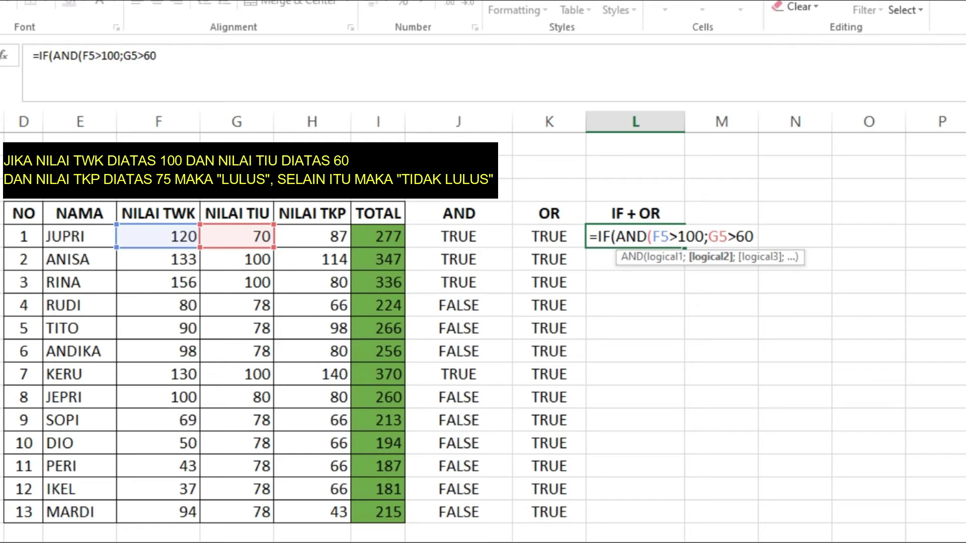
type(";")
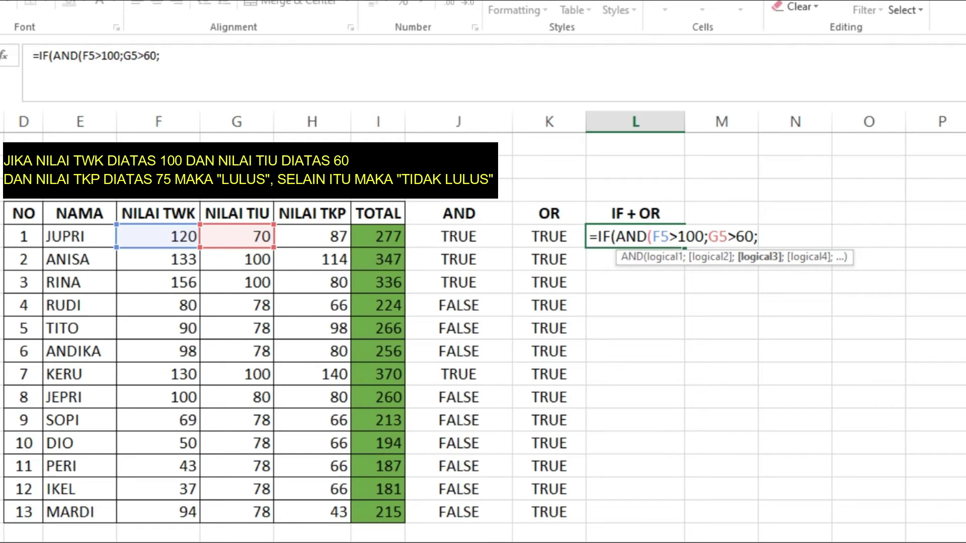
left_click(310, 242)
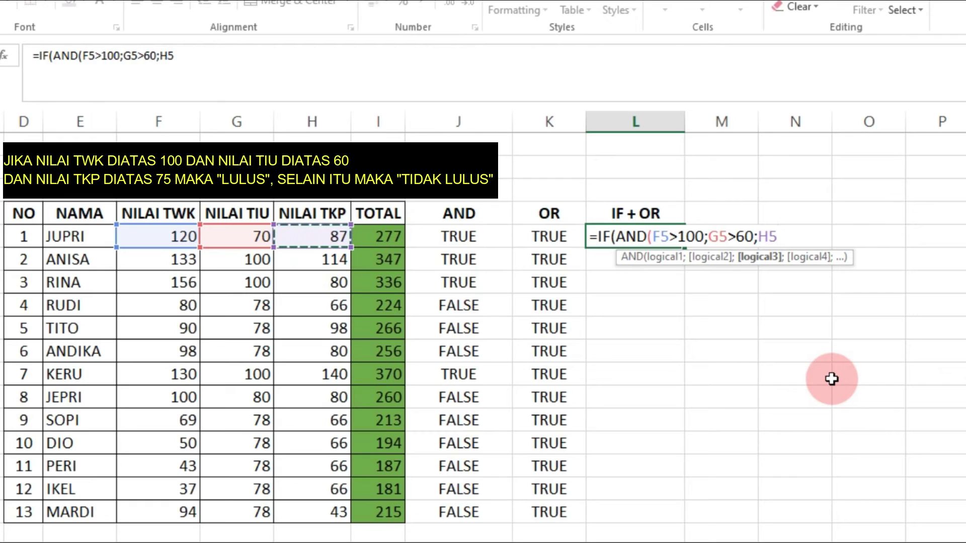
type(">75")
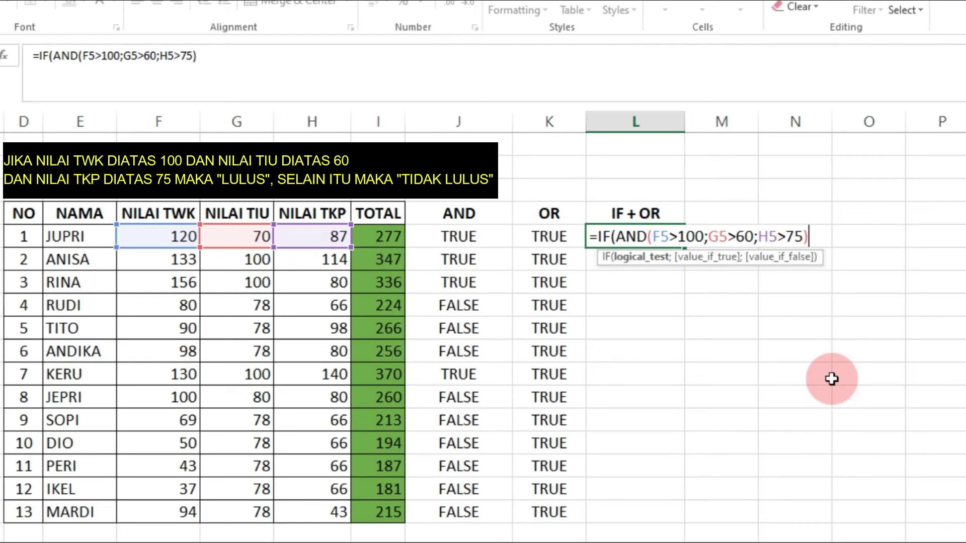
- Complete the IF formula in L5 with "LULUS" when true and "TIDAK LULUS" when false, and enter it
type(";")
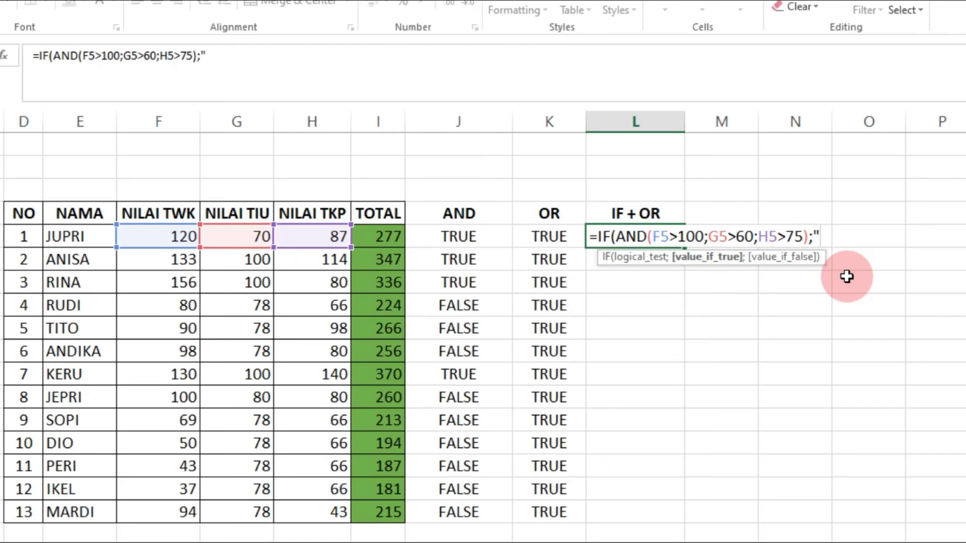
type("LULUS")
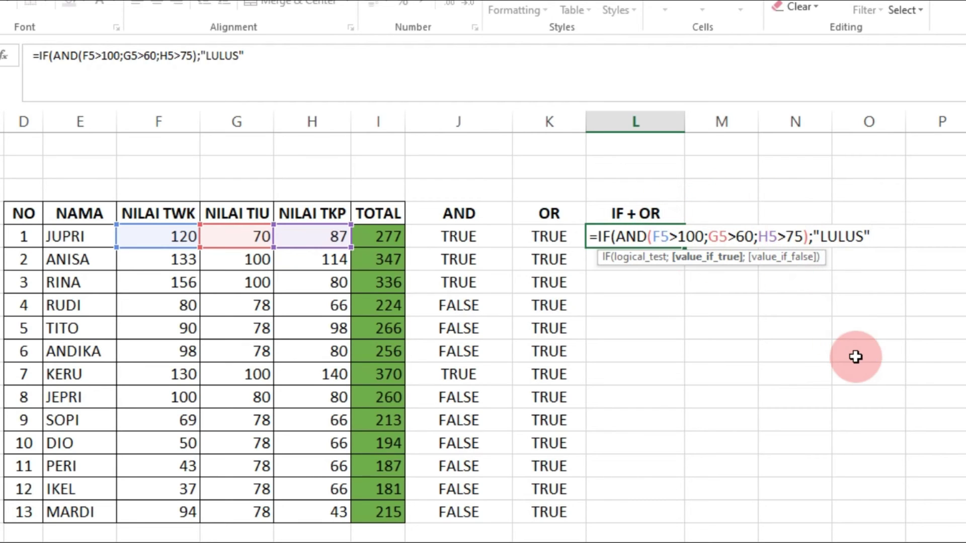
type(";\"TIDAK LULUS")
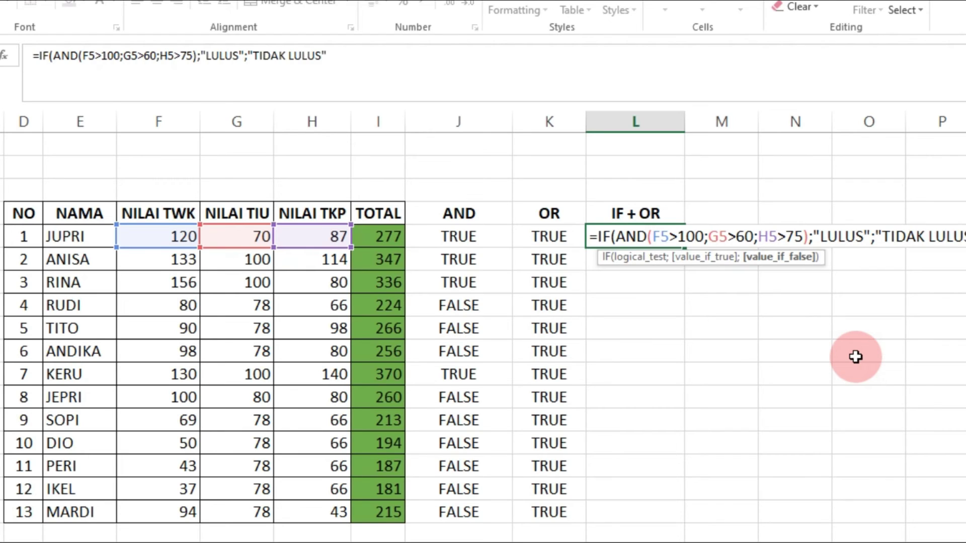
key("Return")
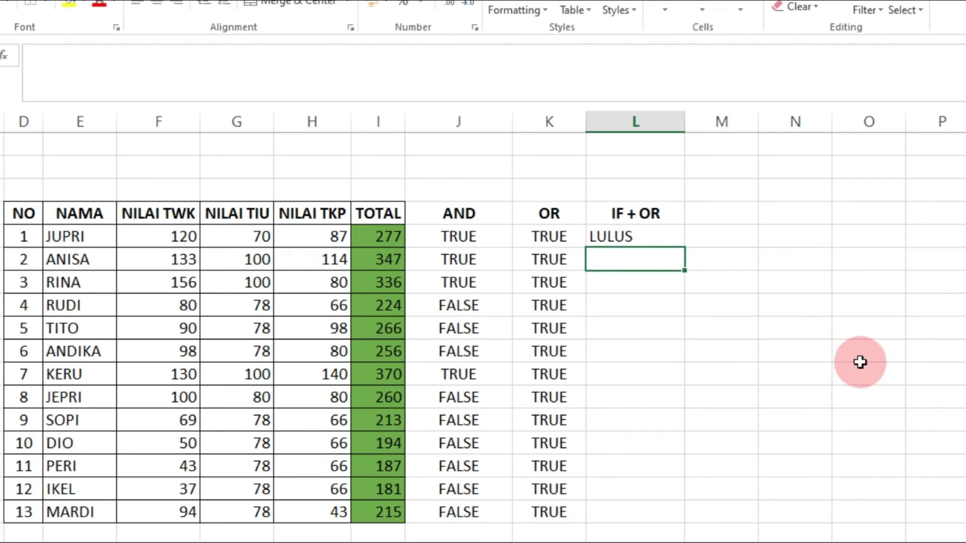
- Check L5 against the scores in F5, G5 and H5, and fill its formula down to L17
left_click(618, 237)
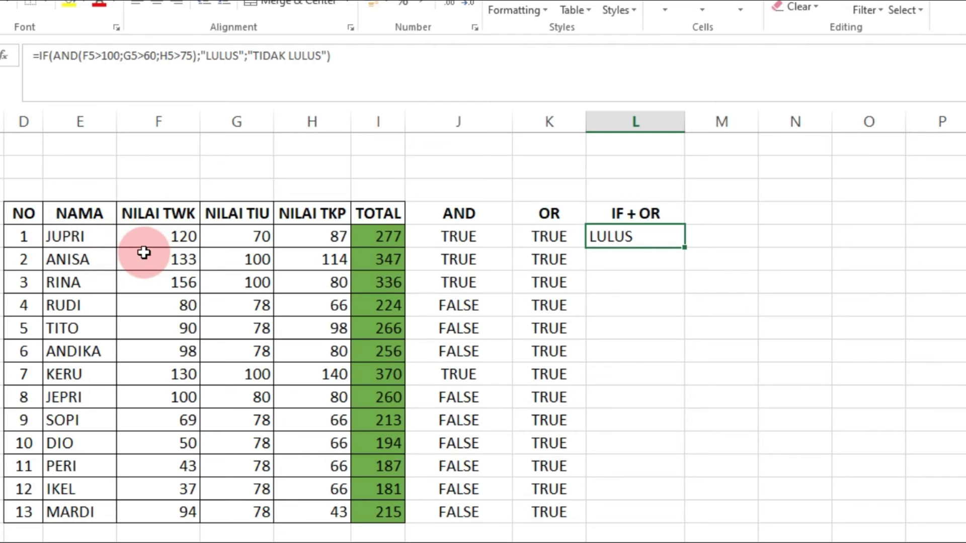
left_click(170, 234)
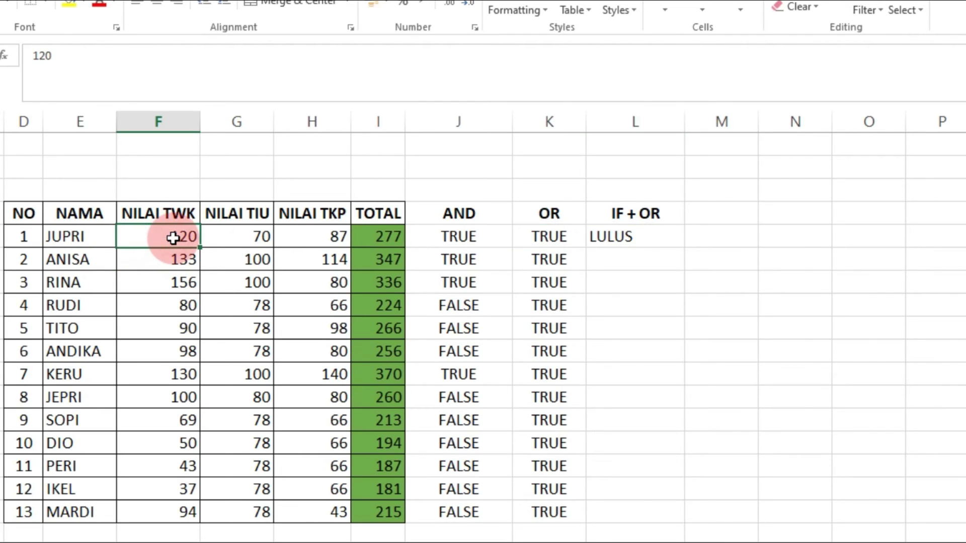
left_click(247, 236)
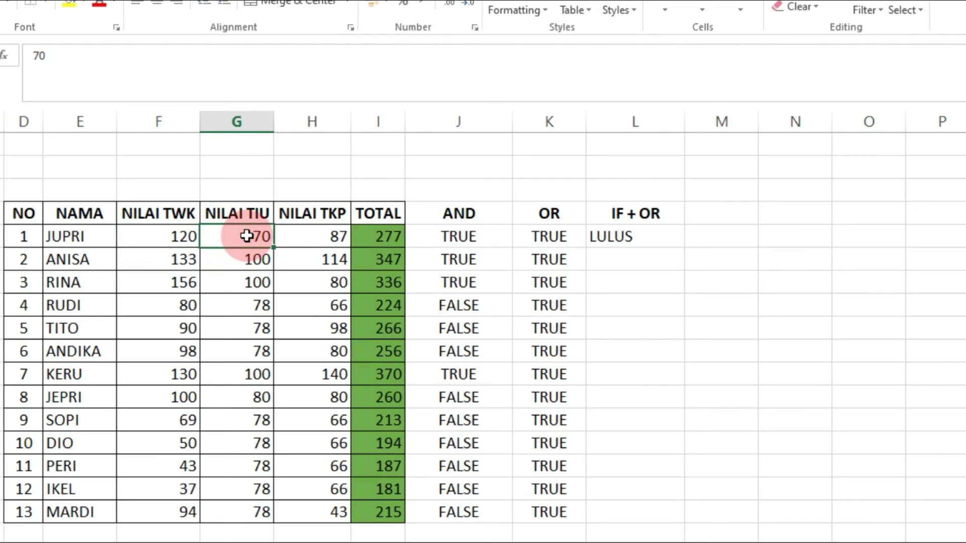
left_click(316, 235)
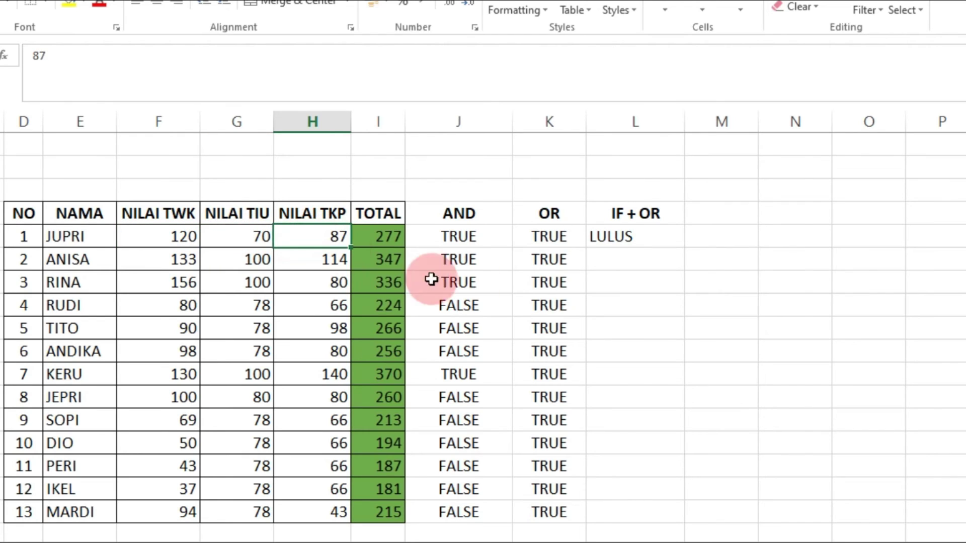
left_click(622, 234)
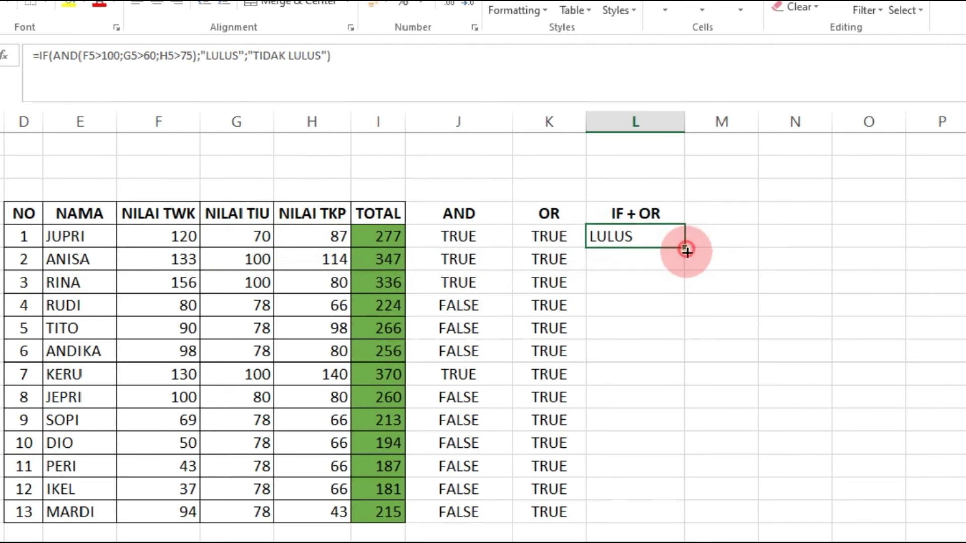
left_click_drag(686, 250, 645, 519)
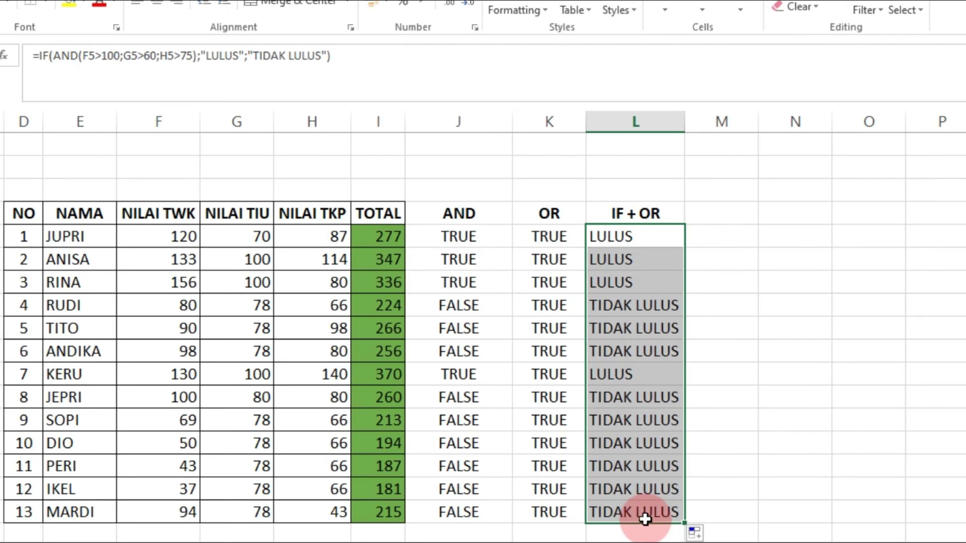
- Examine the IF formula in L8 against the TWK, TIU and TKP scores in the same row
left_click(618, 313)
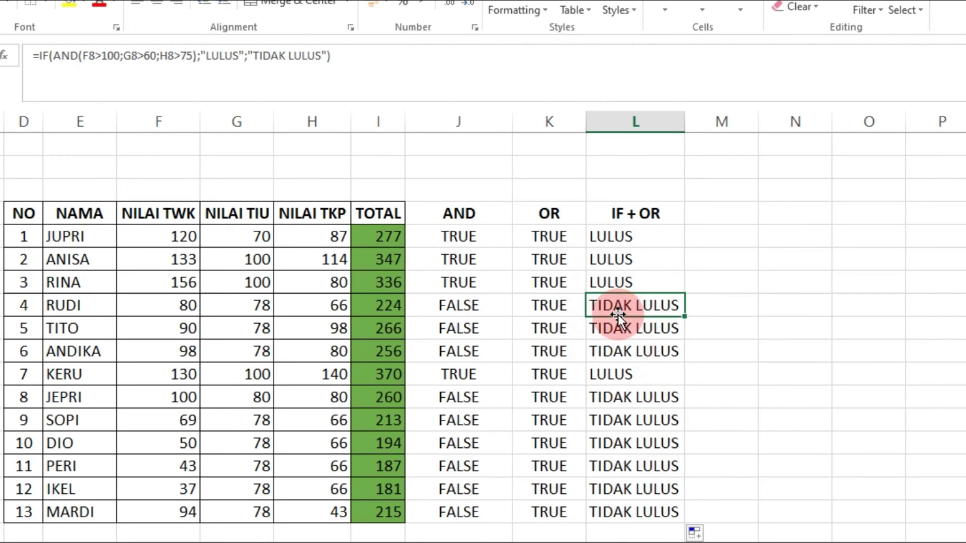
left_click(71, 311)
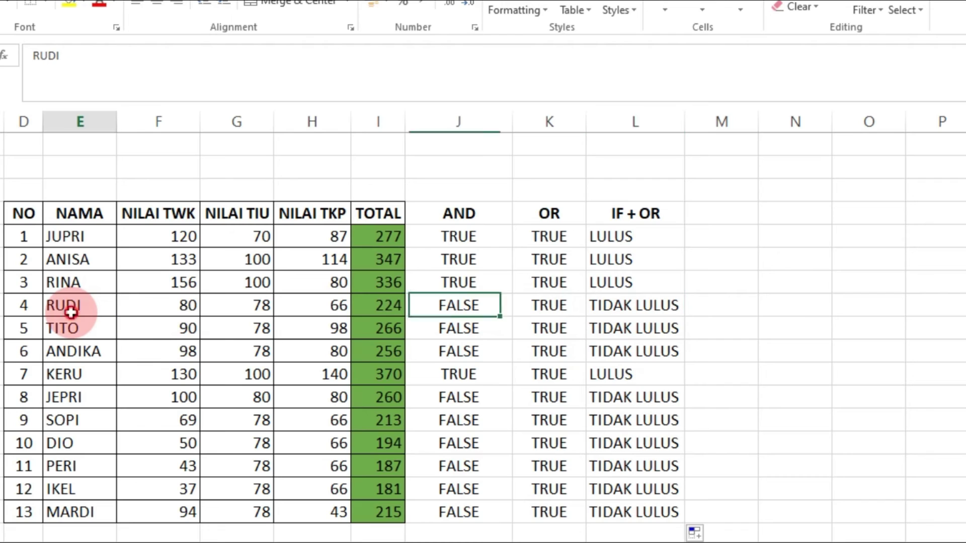
left_click(164, 310)
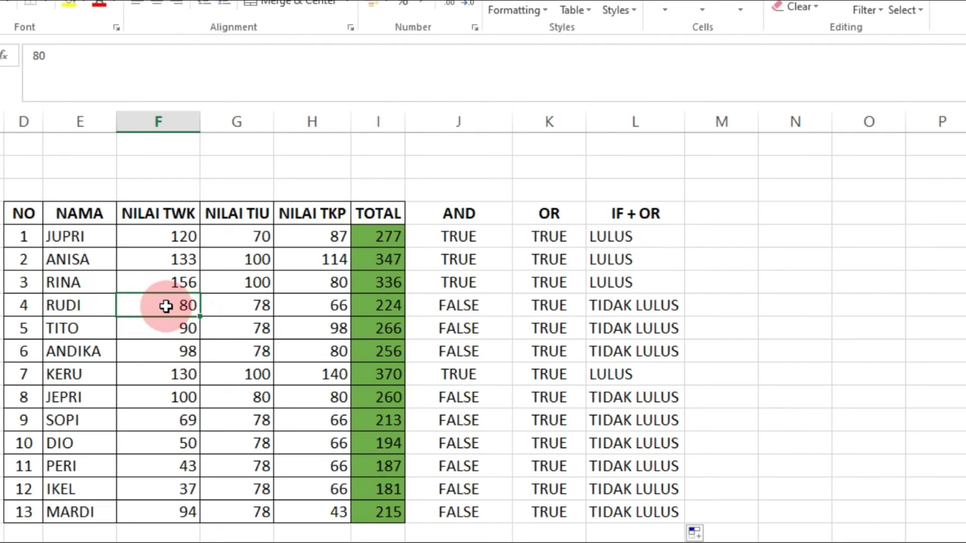
left_click(250, 309)
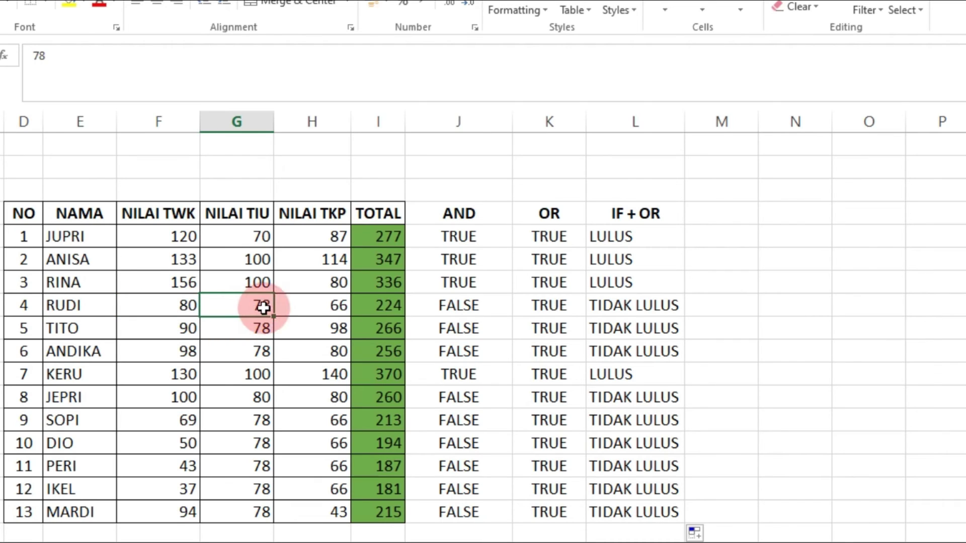
left_click(325, 306)
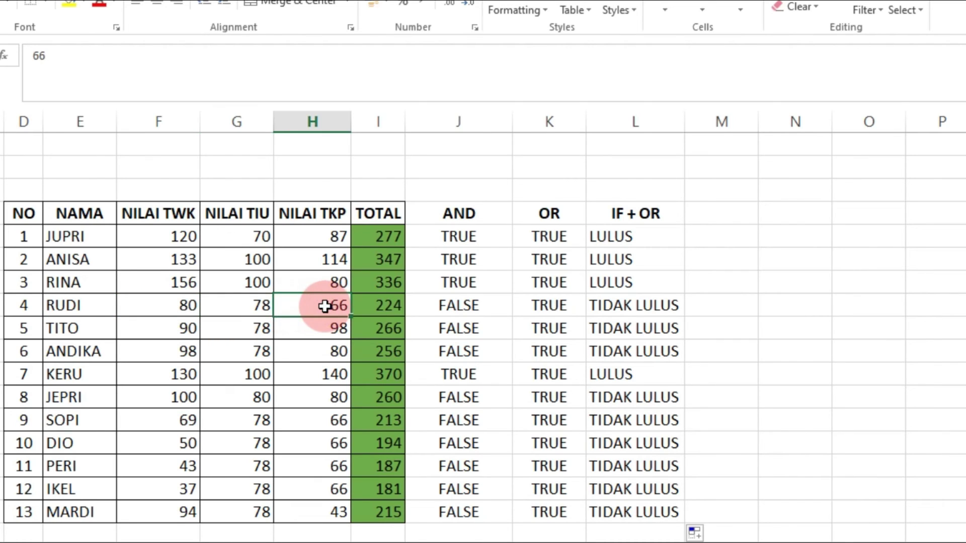
left_click(240, 309)
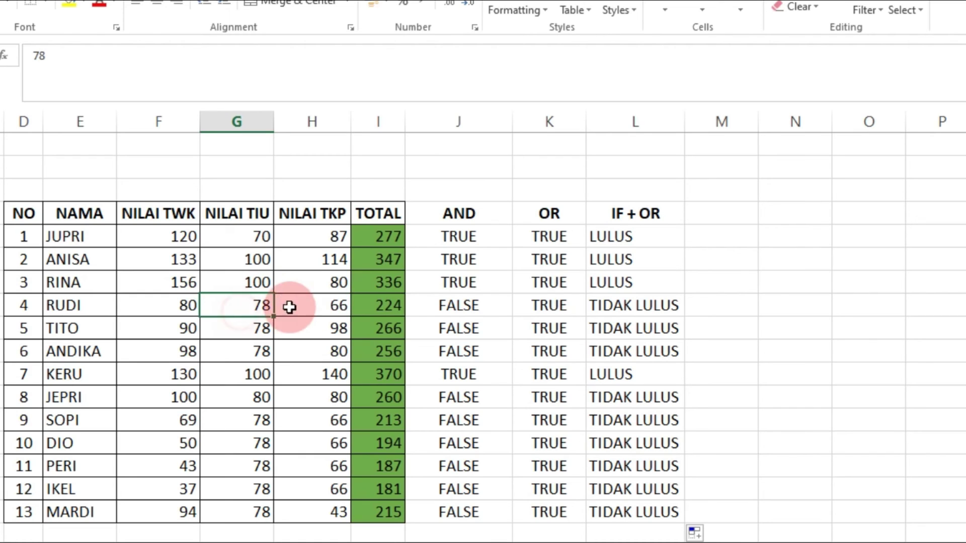
left_click(592, 306)
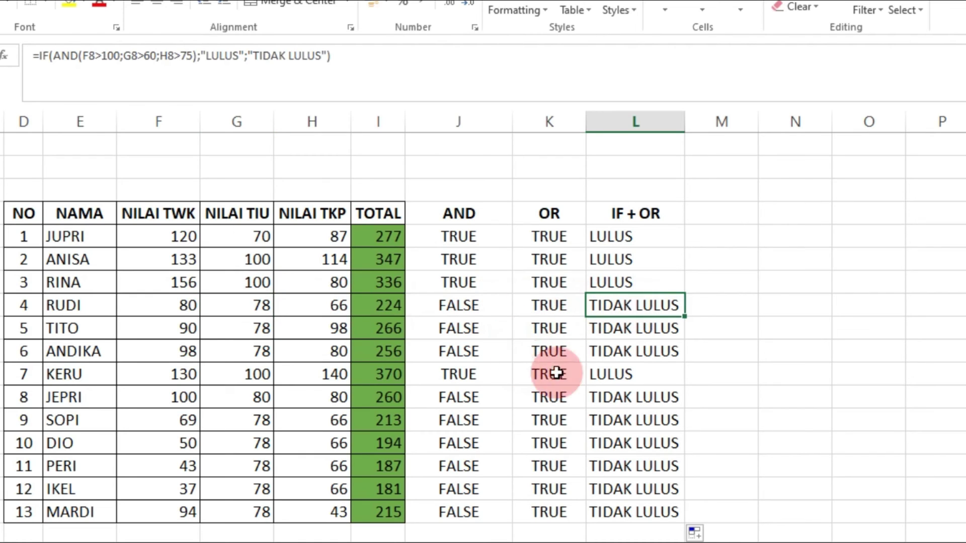
- Examine the table entries in rows 9 and 10 and the IF formulas in L12 and L14 to L17
left_click(90, 328)
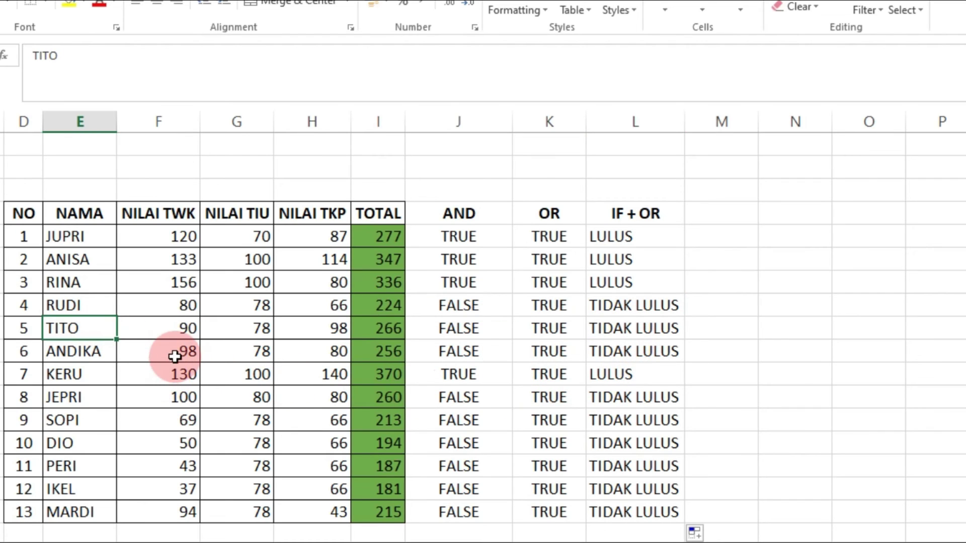
left_click(254, 351)
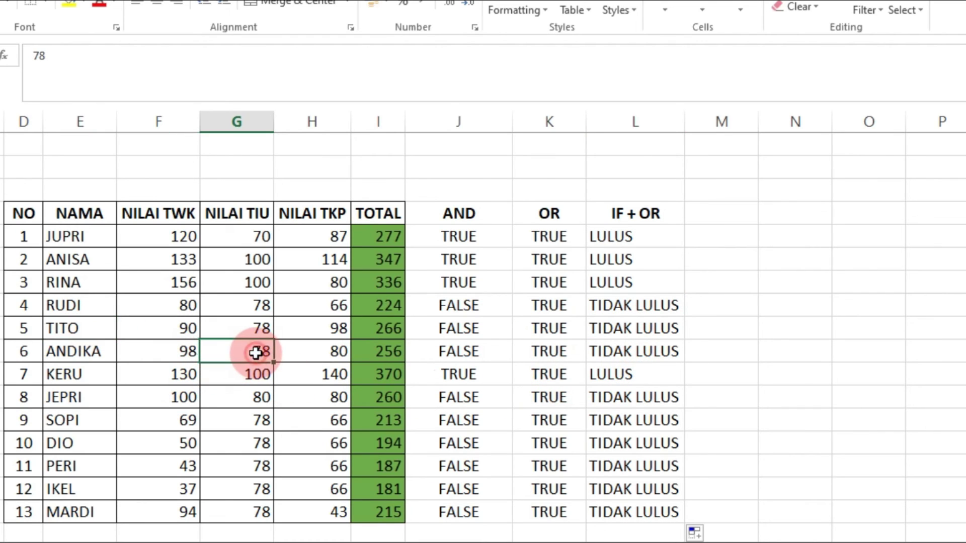
left_click(184, 360)
left_click(644, 398)
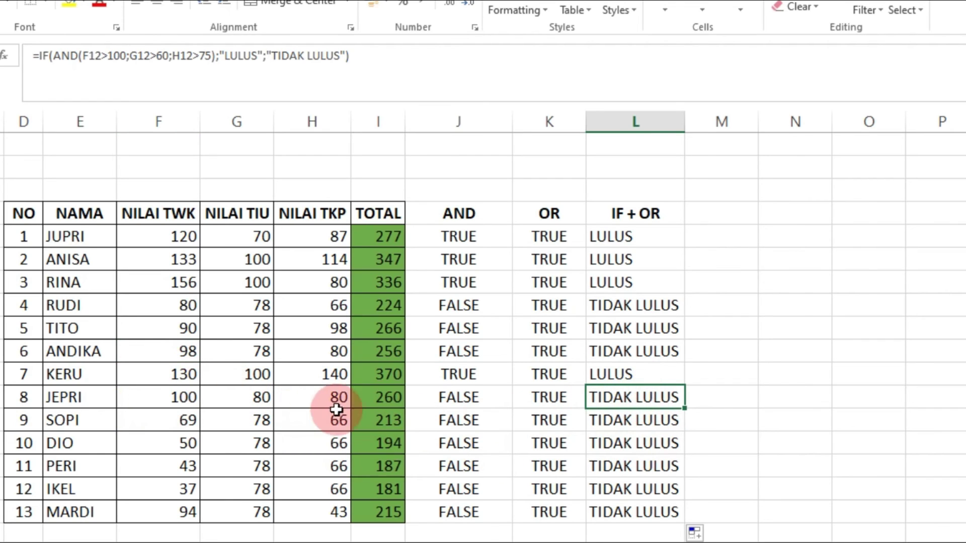
left_click(626, 448)
left_click(624, 466)
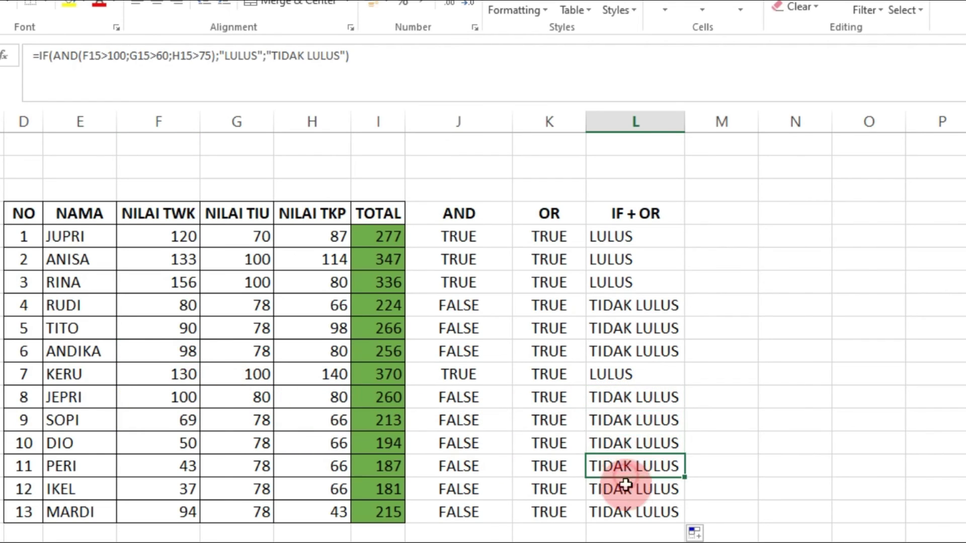
left_click(625, 512)
left_click(627, 489)
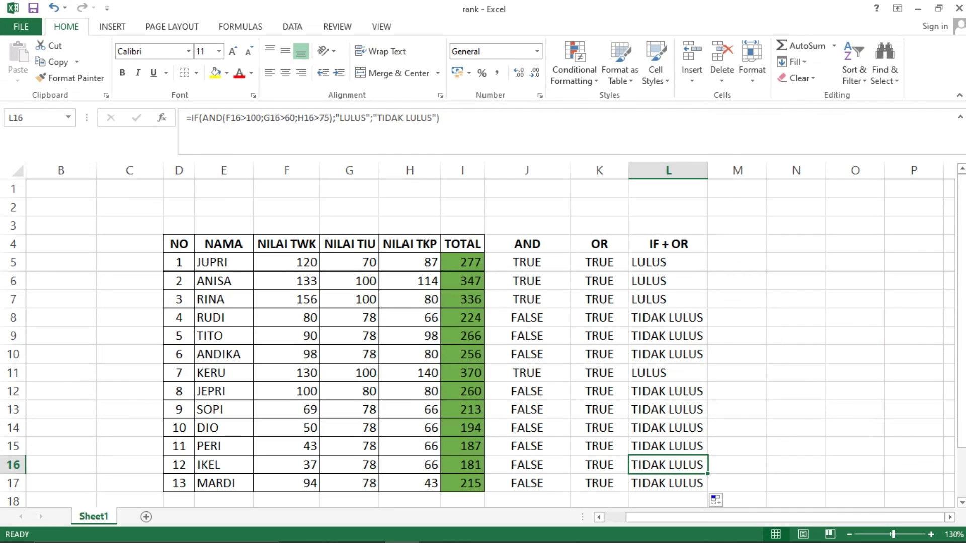
left_click_drag(962, 265, 964, 302)
left_click_drag(962, 267, 959, 259)
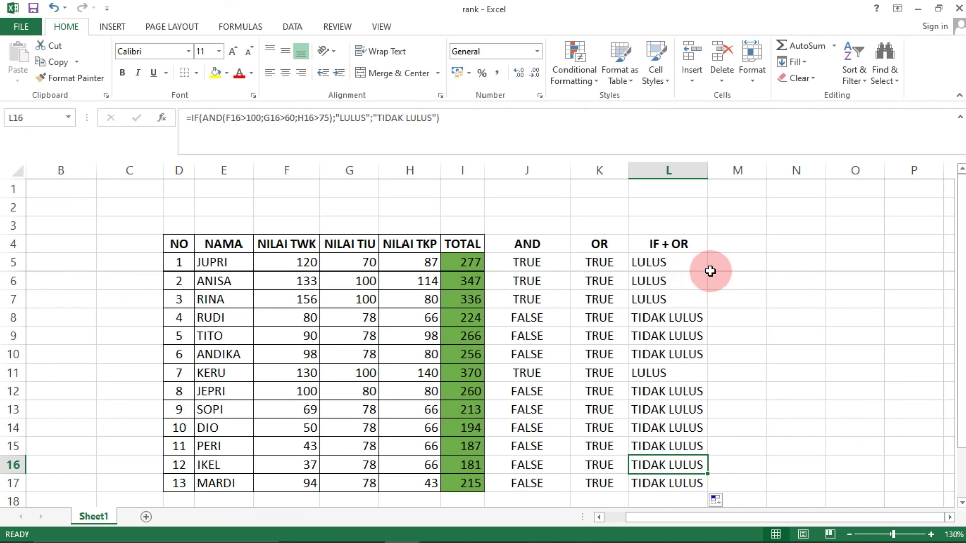
- Widen the empty column M slightly to make room for another result column
left_click(681, 244)
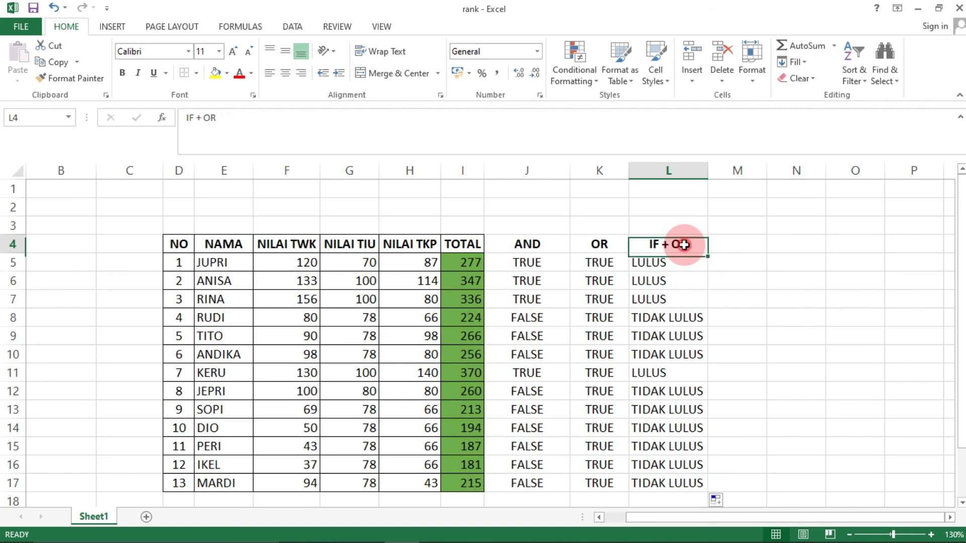
left_click(737, 241)
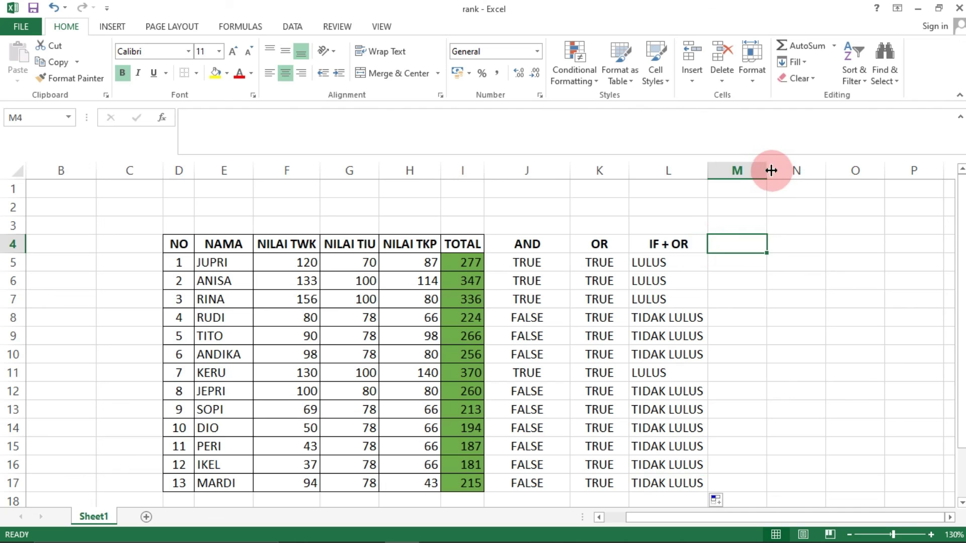
left_click_drag(767, 171, 781, 171)
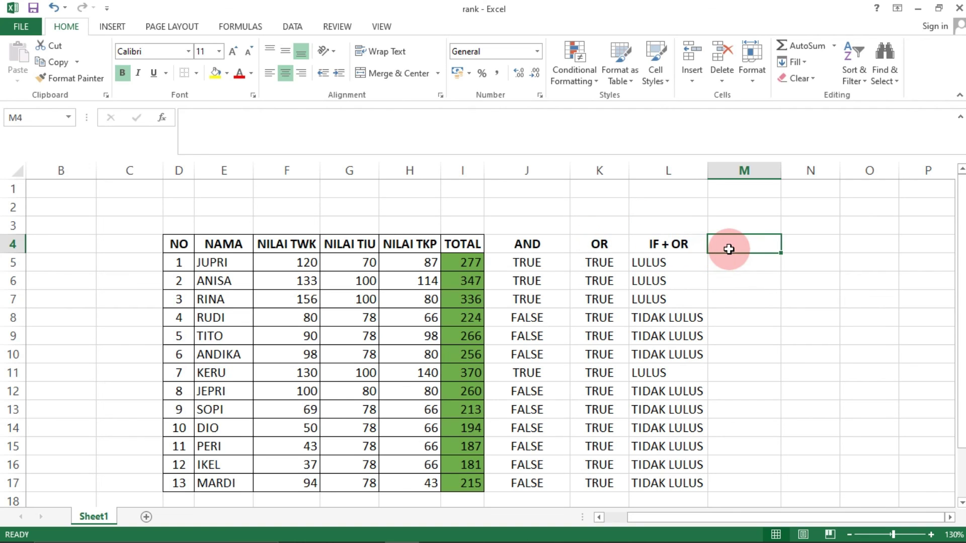
- Change the heading in L4 to "IF + AND"
double_click(680, 246)
left_click(689, 246)
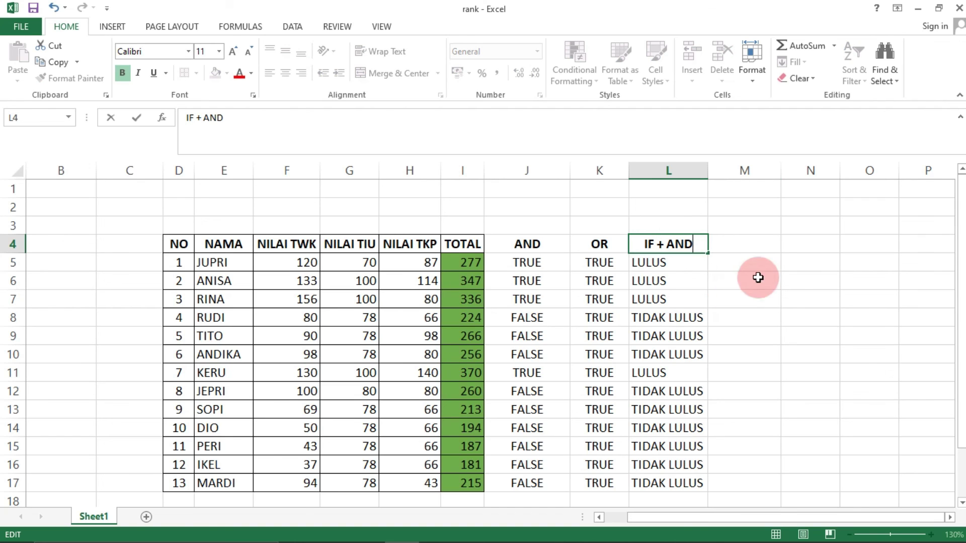
left_click(761, 259)
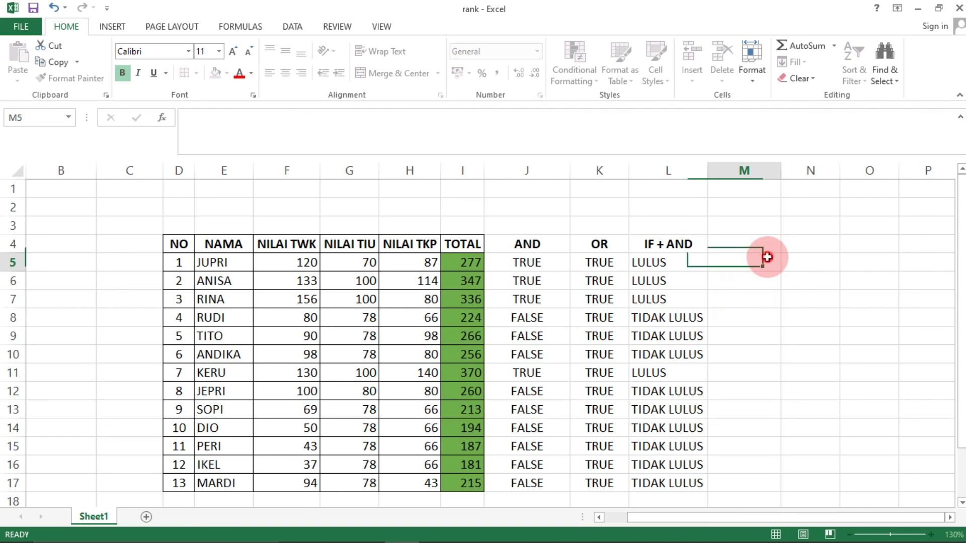
- Enter the heading "IF + OR" in M4, beside the IF + AND column
left_click(739, 246)
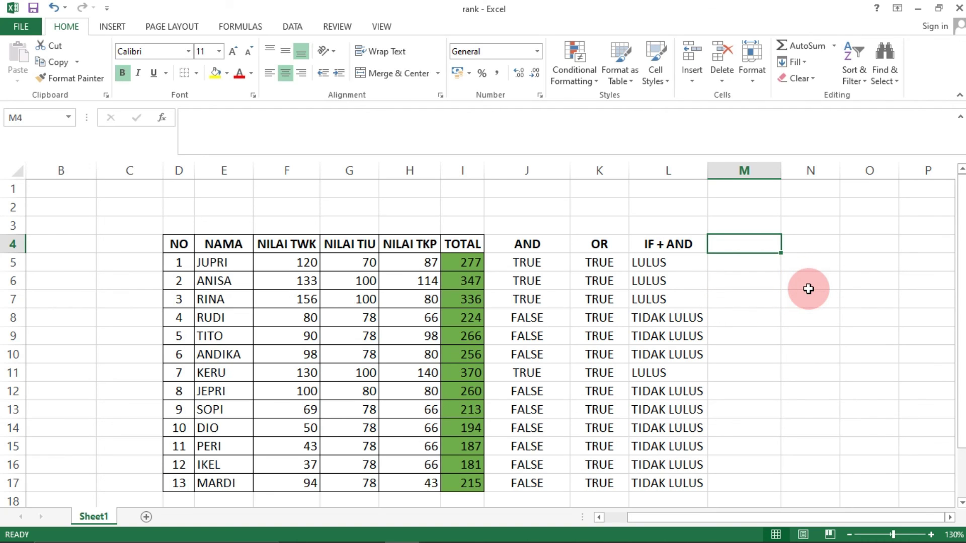
type("IF + OR")
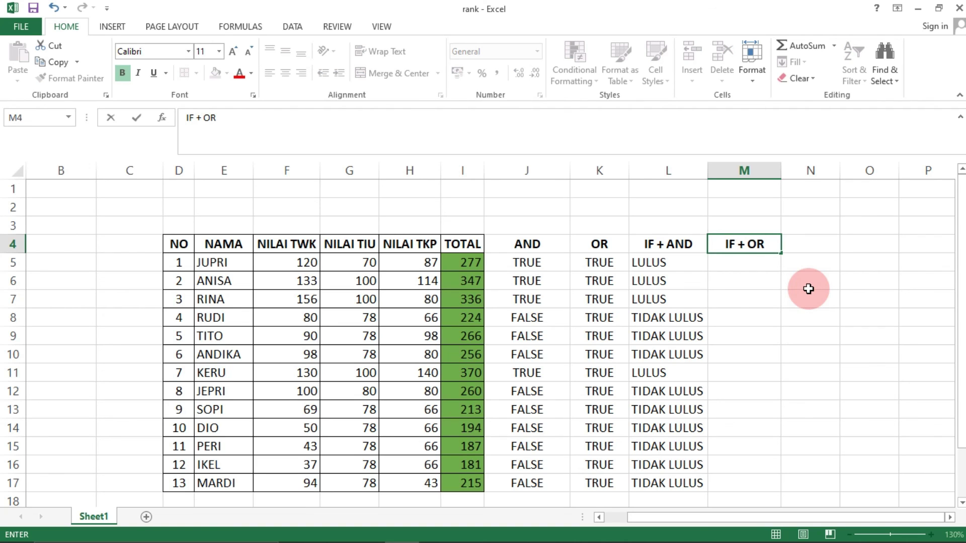
key("Return")
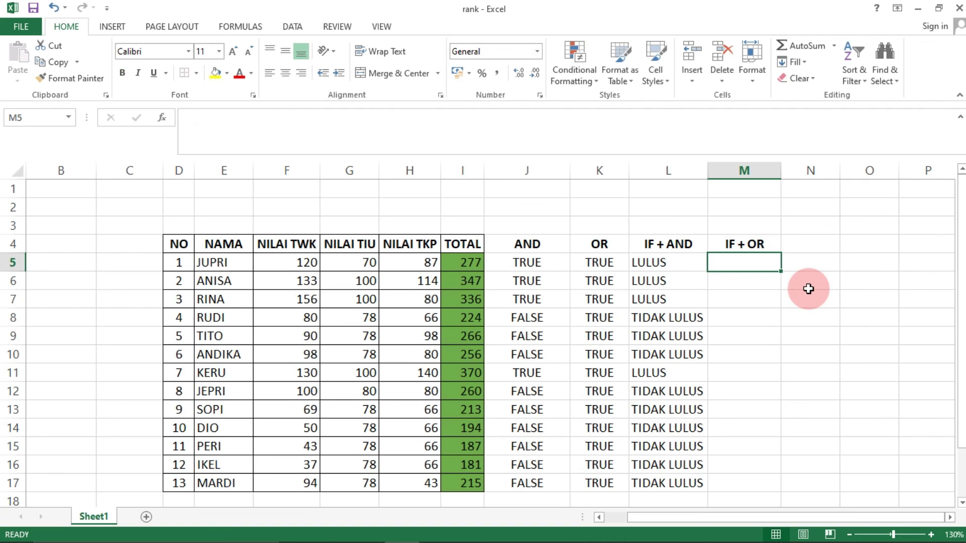
left_click(747, 301)
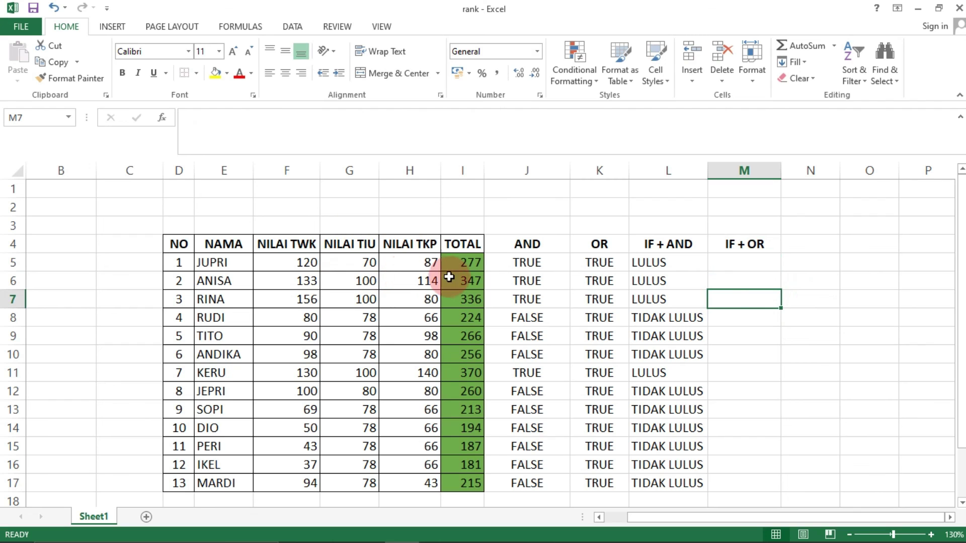
mouse_move(962, 257)
left_mouse_down()
mouse_move(963, 278)
mouse_move(965, 251)
left_mouse_up()
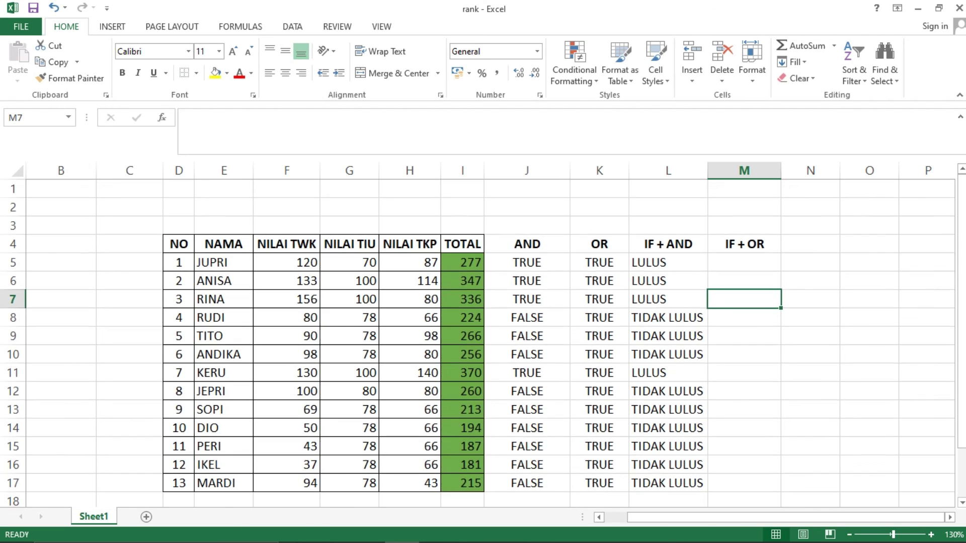